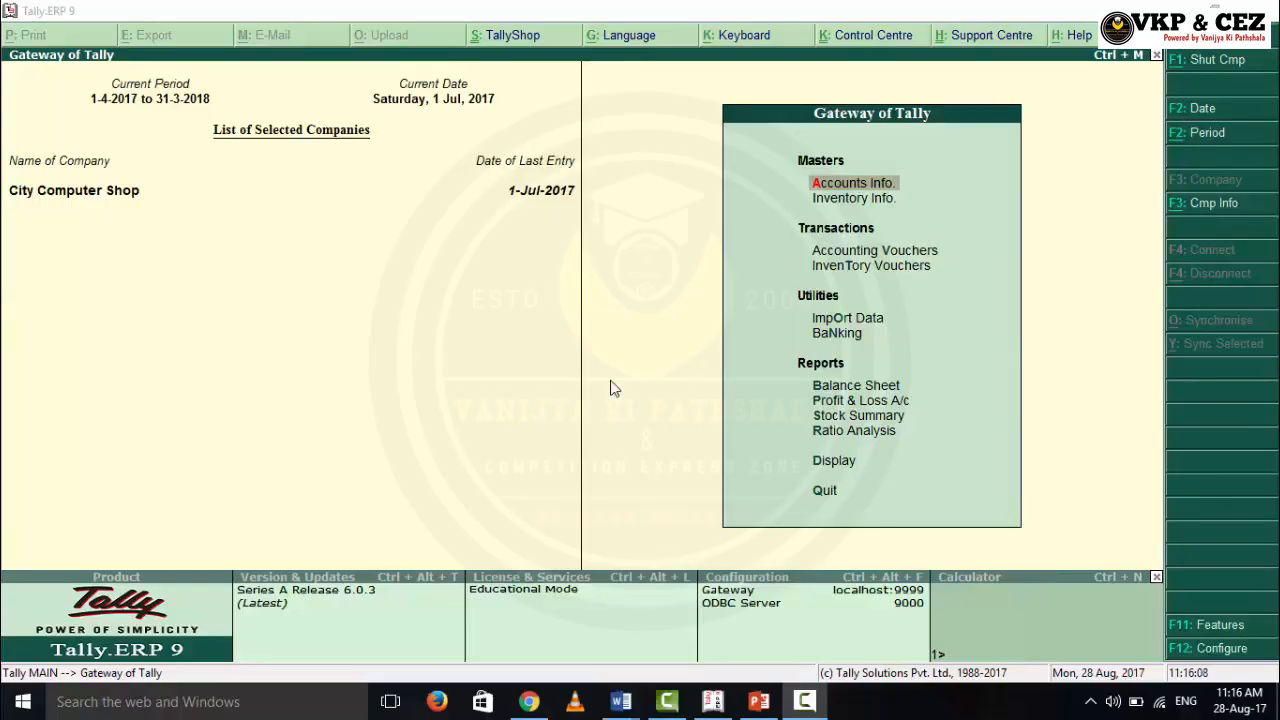
Open sales voucher no. 1 from the Day Book for alteration and bring up its voucher printing settings
left_click(831, 464)
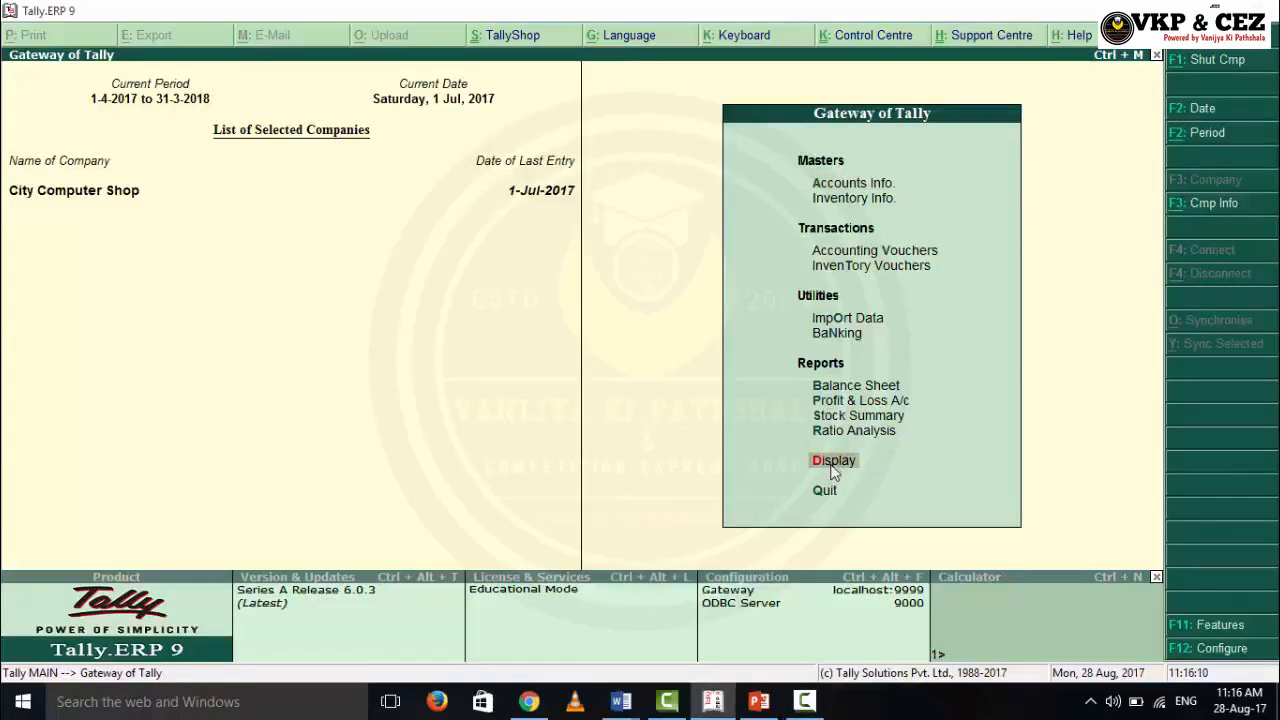
left_click(833, 464)
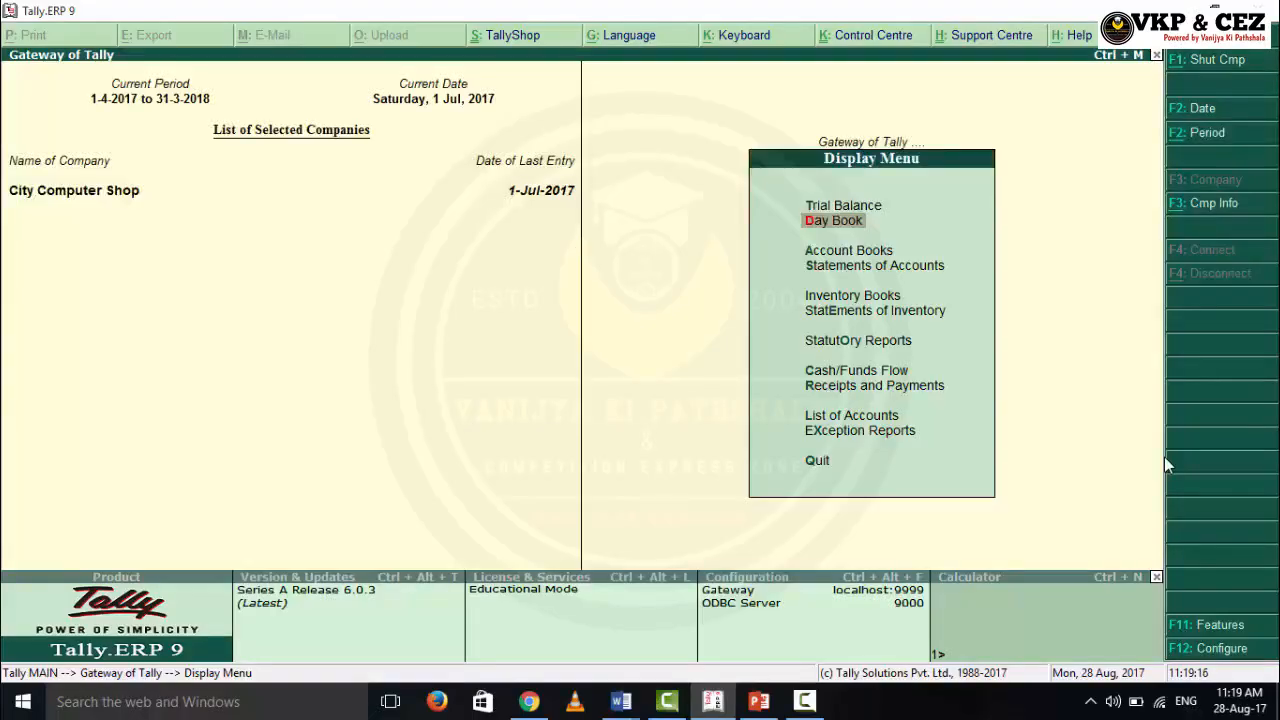
key("Return")
key("Return")
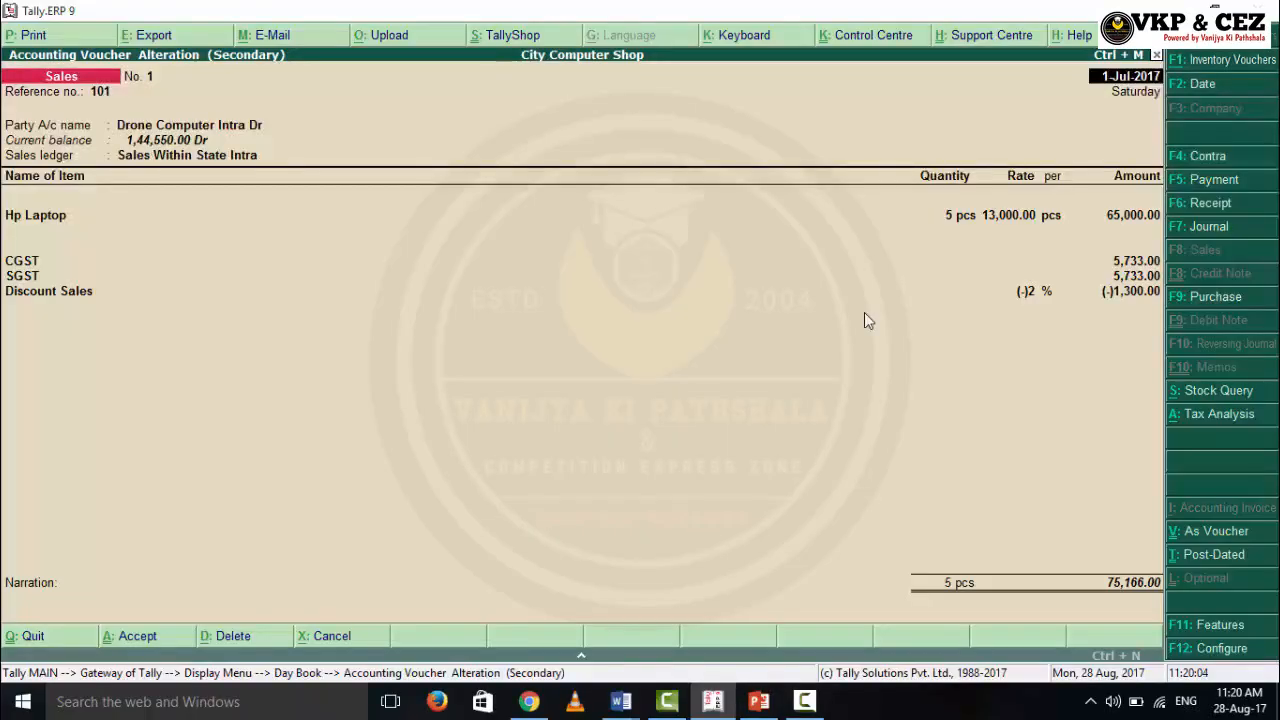
left_click(28, 35)
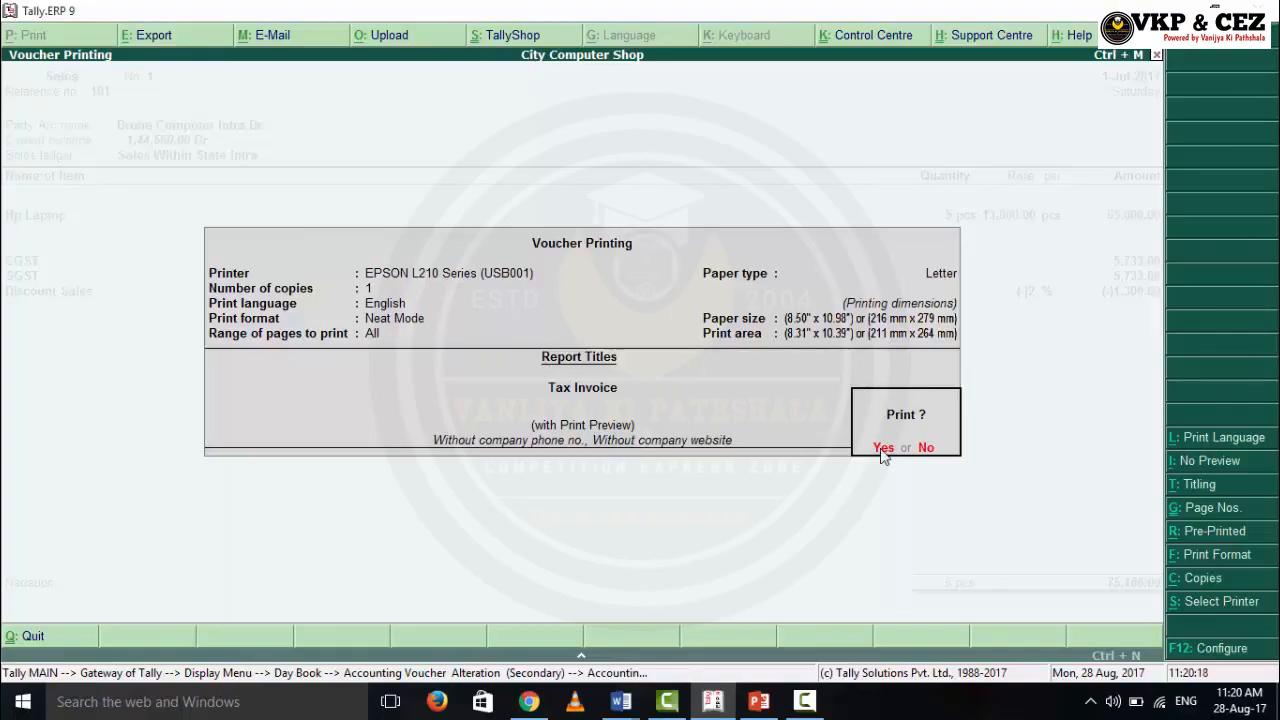
Toggle the print preview option off and on for the voucher printing, leaving it set to print with preview
left_click(1203, 466)
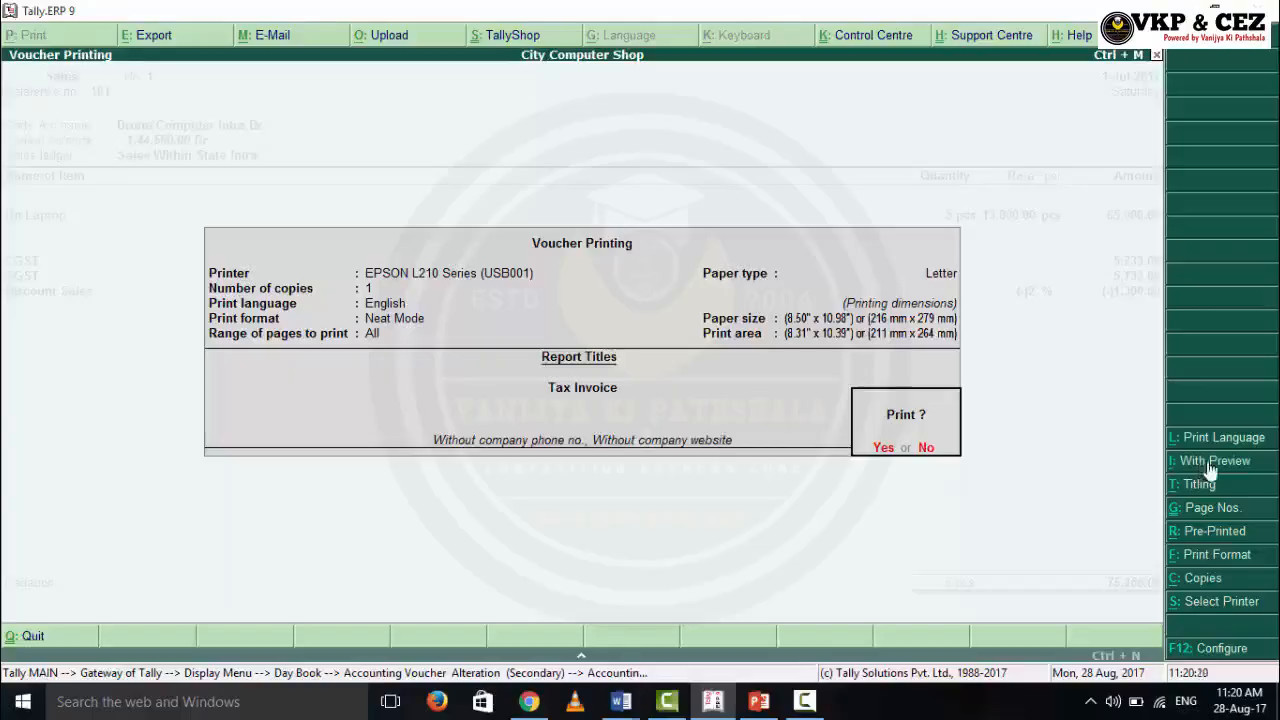
left_click(1213, 468)
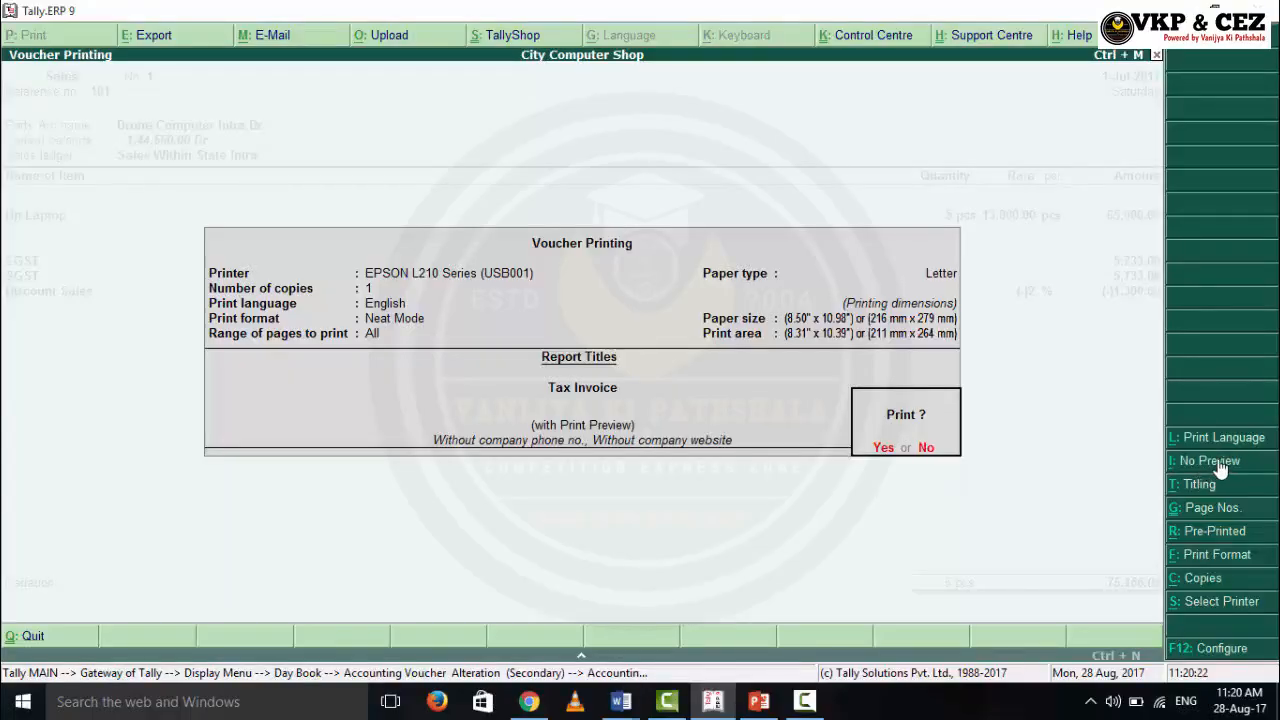
left_click(1219, 463)
left_click(1218, 461)
left_click(1184, 463)
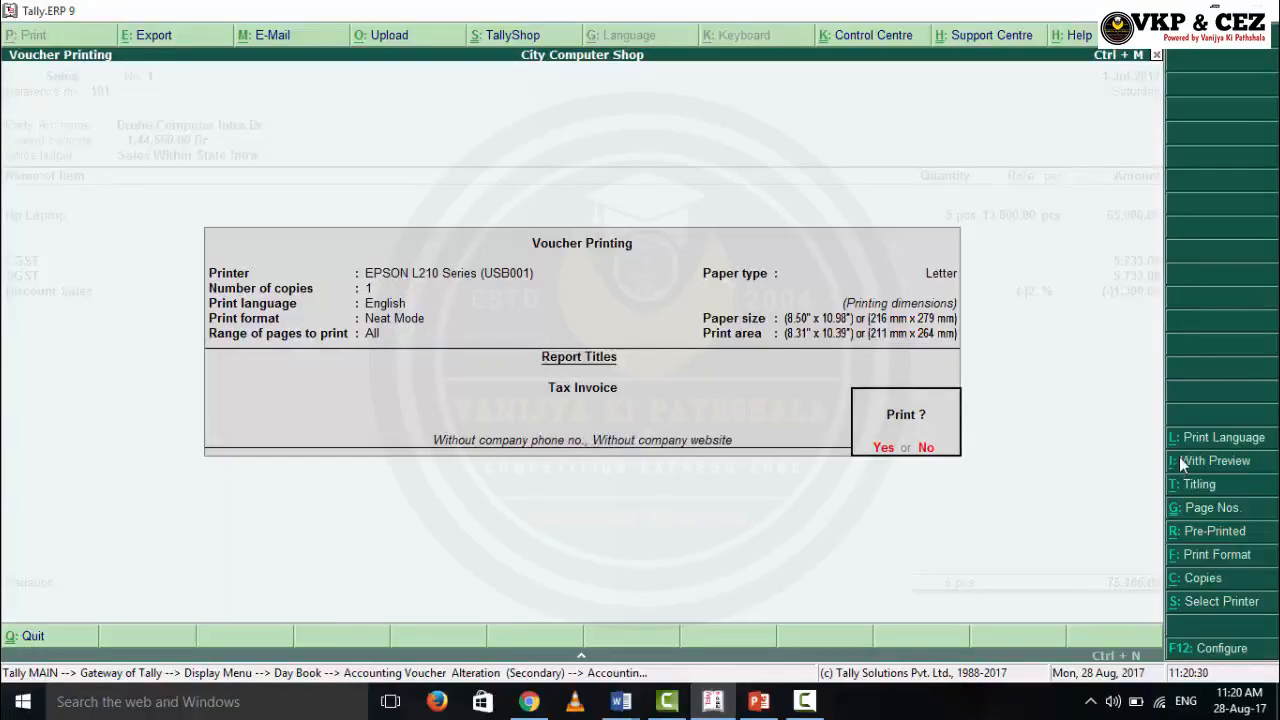
left_click(1183, 463)
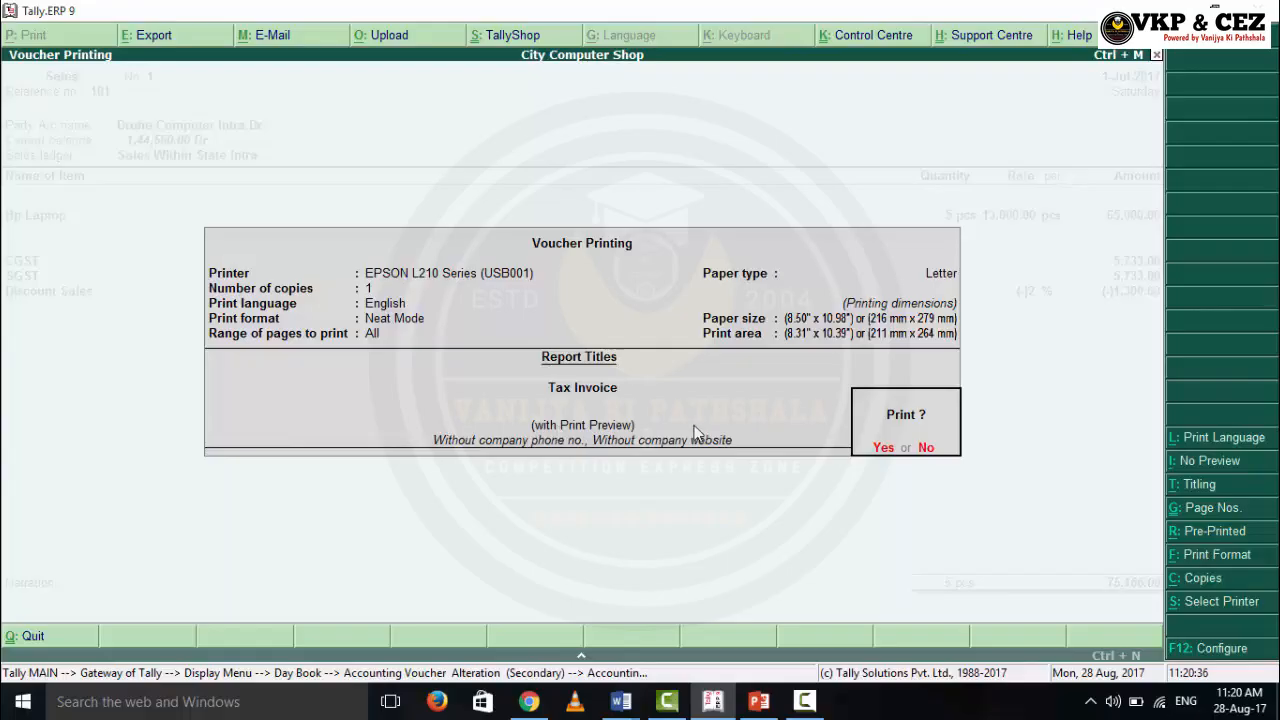
Preview the tax invoice at enlarged size and examine its company, buyer, order and item details
left_click(876, 449)
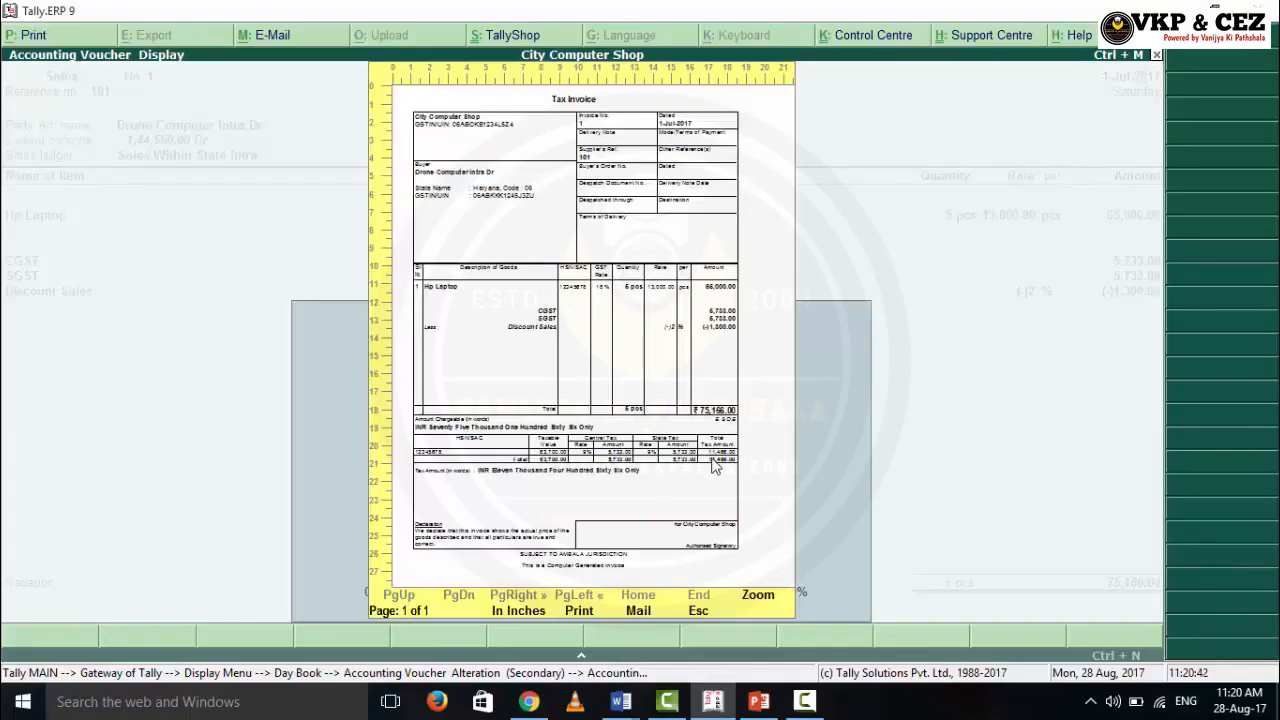
left_click(772, 597)
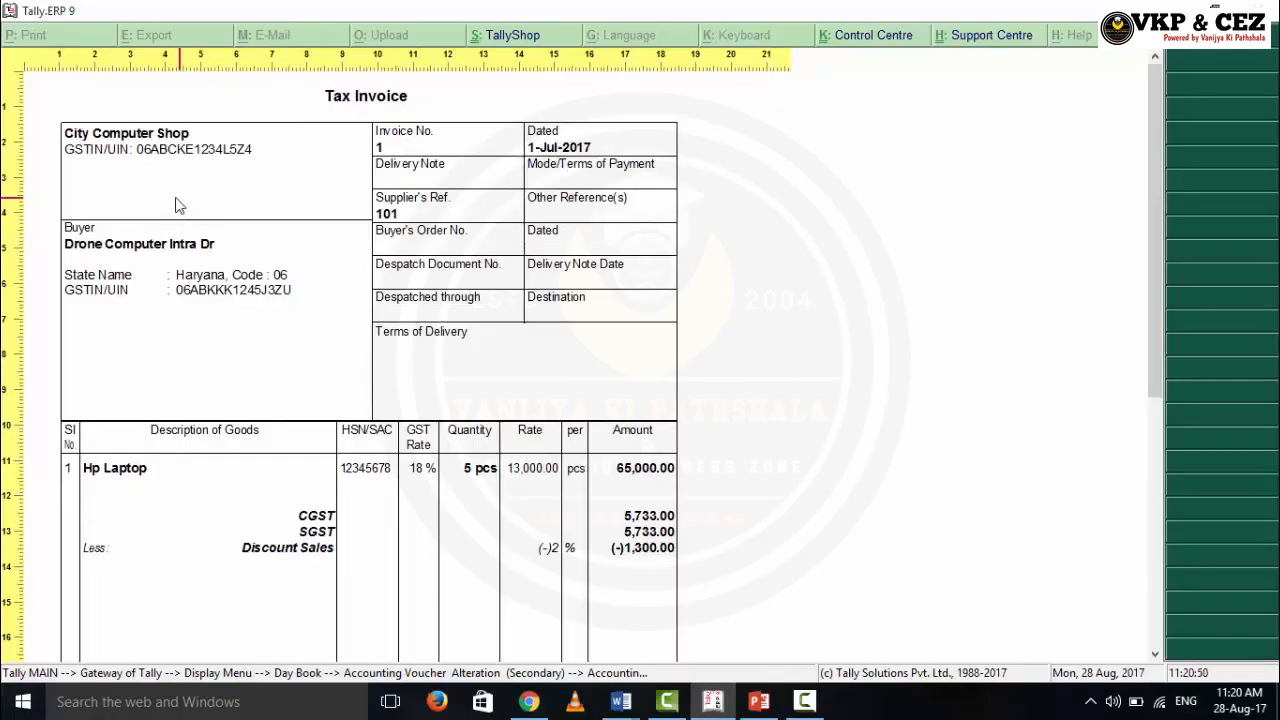
scroll(200, 277, "down", 1)
scroll(200, 277, "down", 2)
scroll(200, 275, "up", 3)
scroll(413, 300, "down", 3)
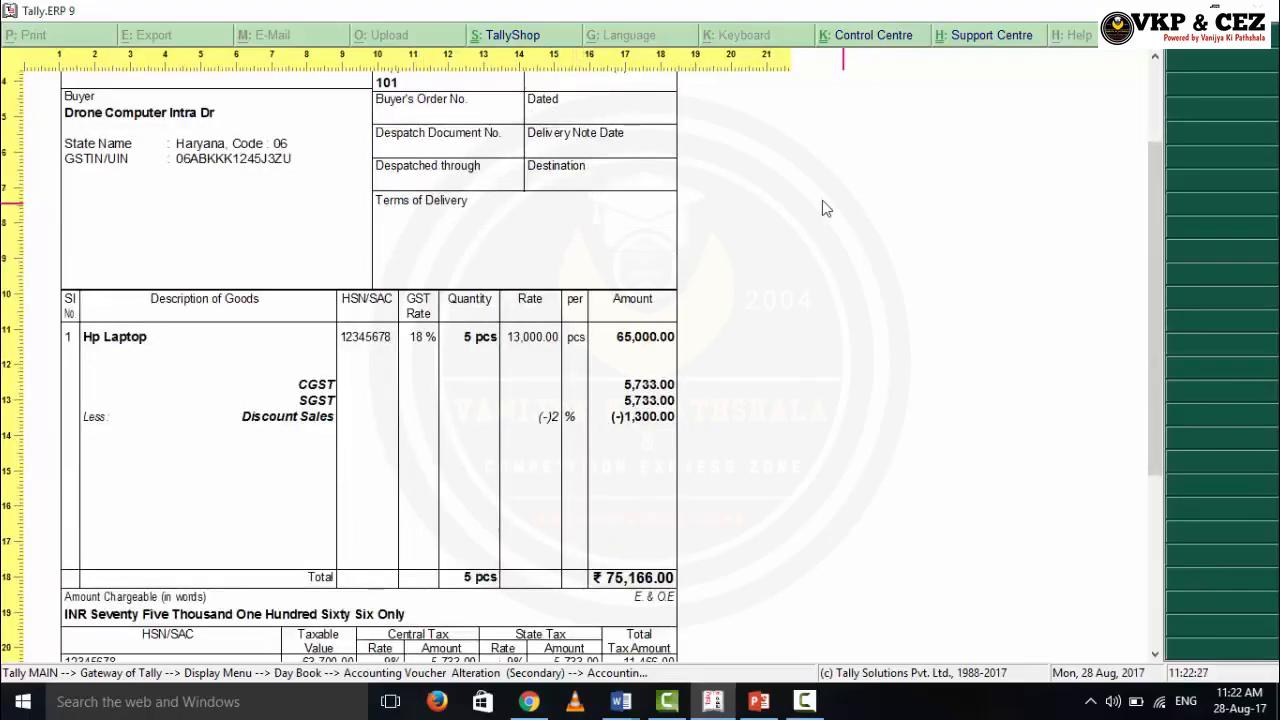
scroll(540, 210, "down", 2)
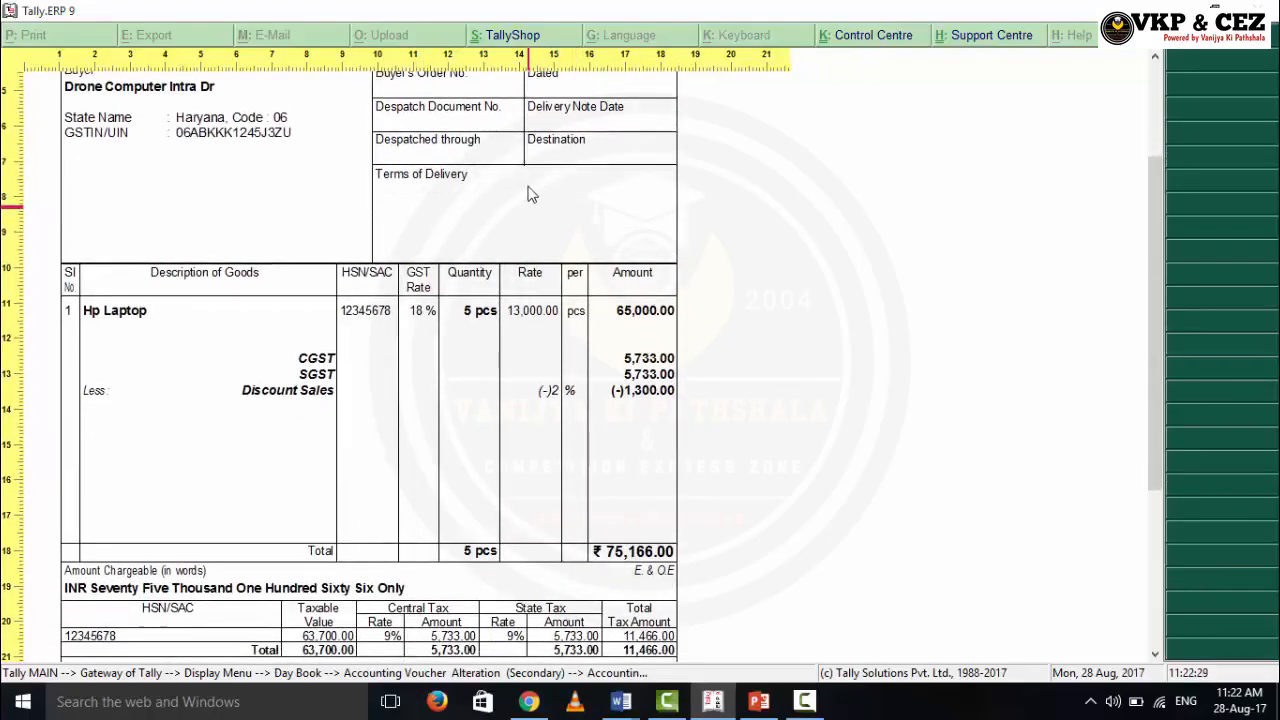
scroll(490, 163, "up", 3)
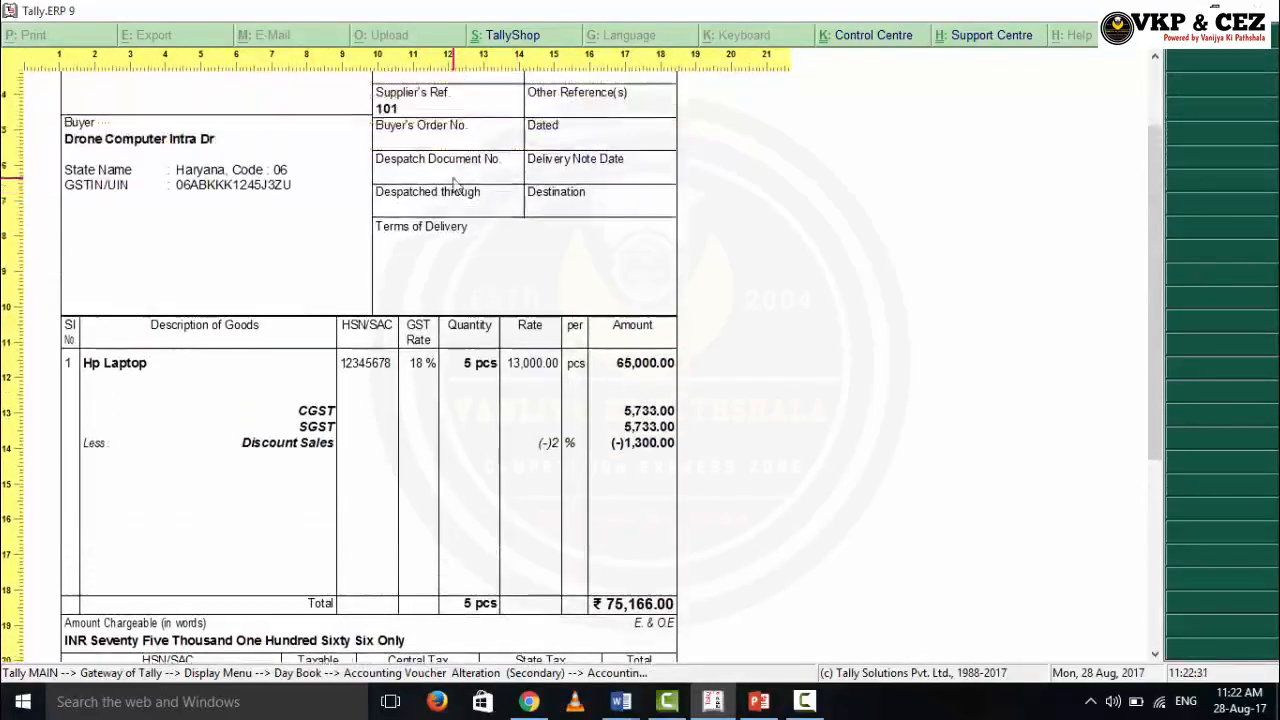
scroll(455, 197, "down", 2)
scroll(455, 197, "down", 2)
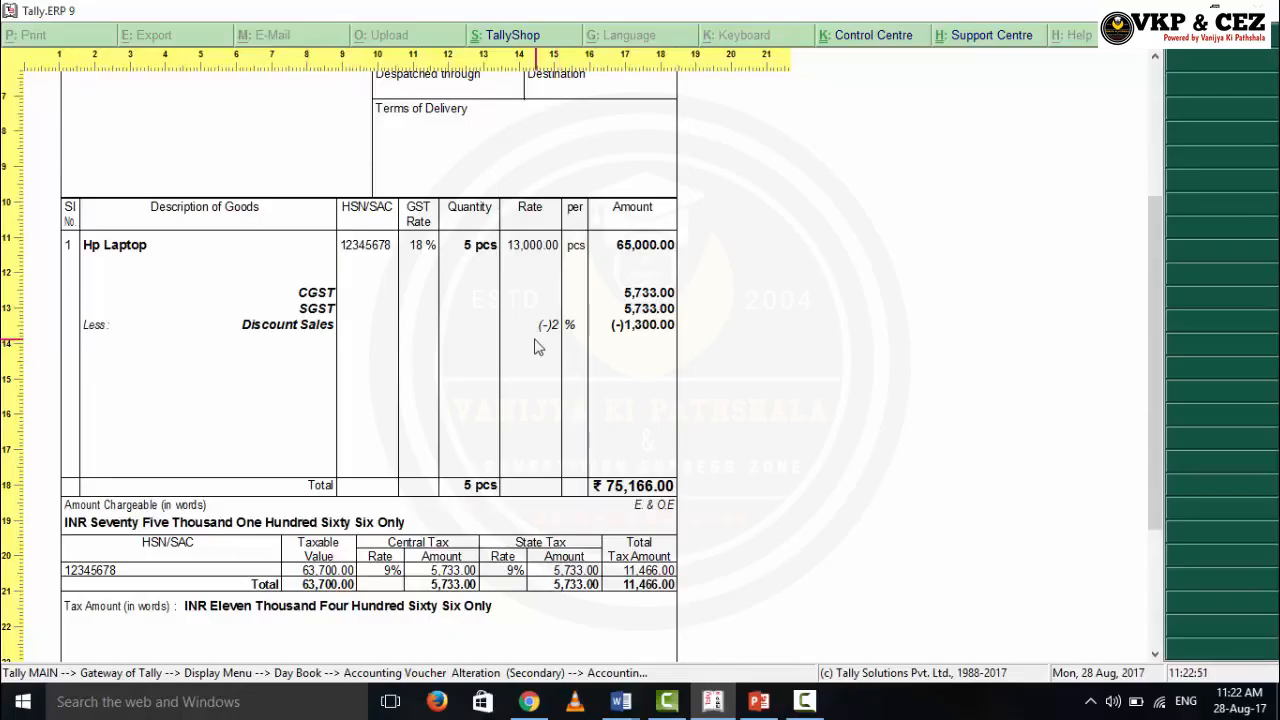
Examine the invoice's total, amount in words, HSN/SAC tax breakdown and declaration in the preview
scroll(306, 386, "down", 2)
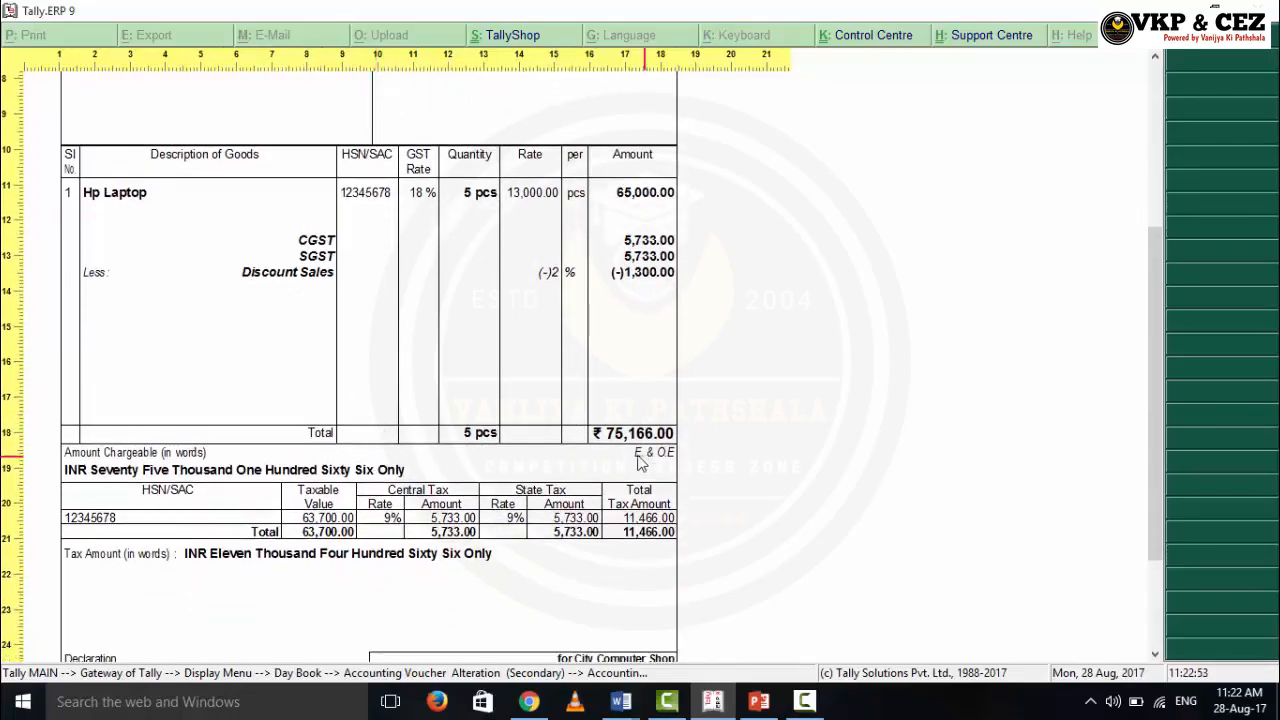
scroll(640, 460, "down", 4)
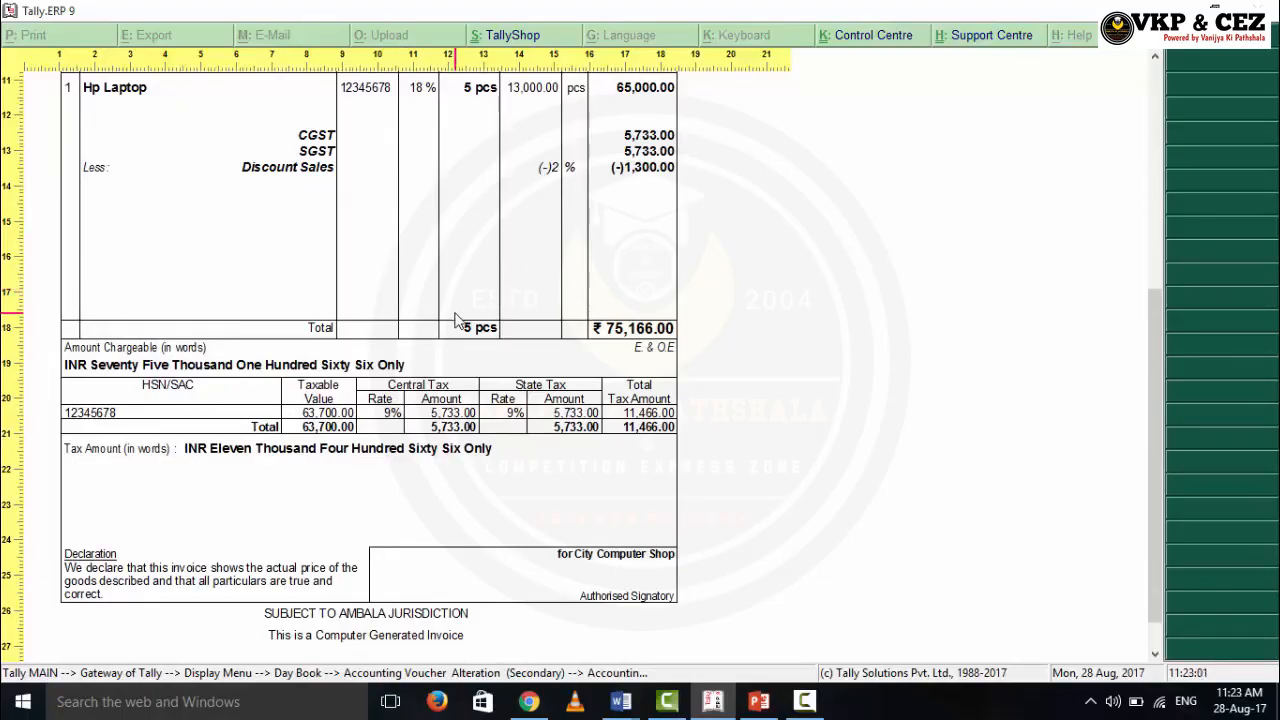
scroll(420, 347, "down", 1)
scroll(420, 347, "down", 1)
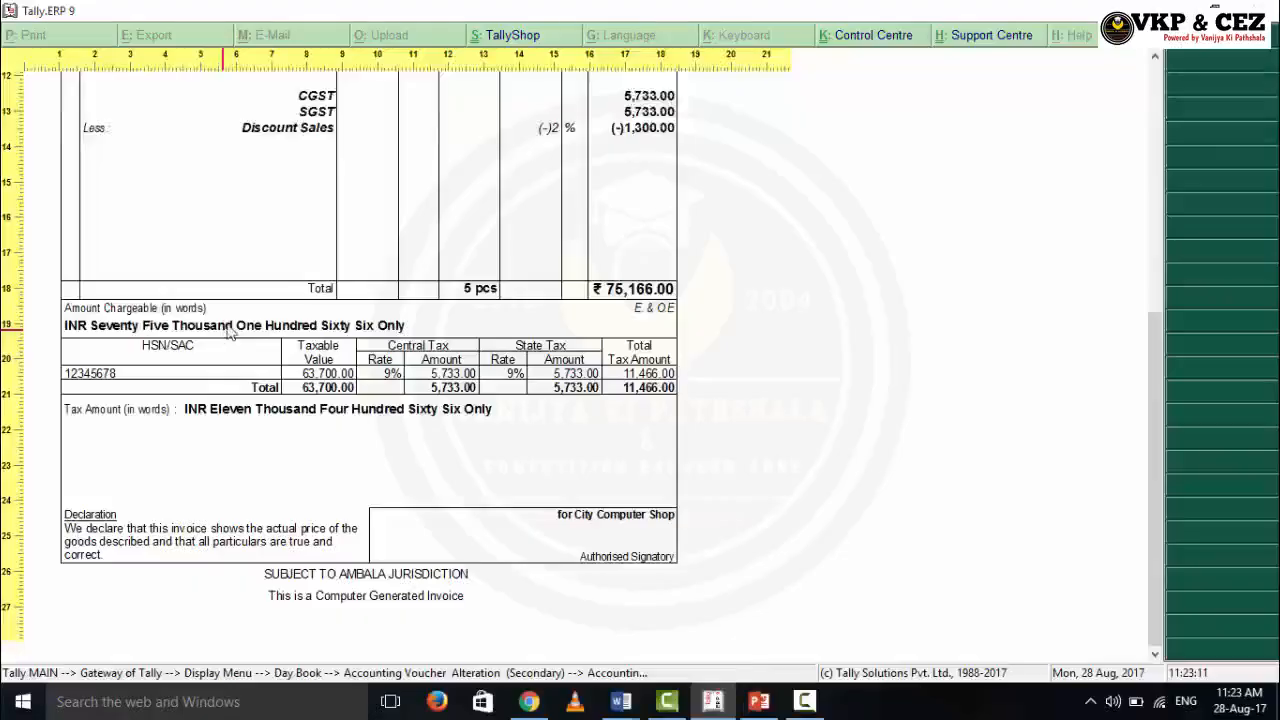
scroll(306, 312, "up", 4)
scroll(310, 322, "down", 3)
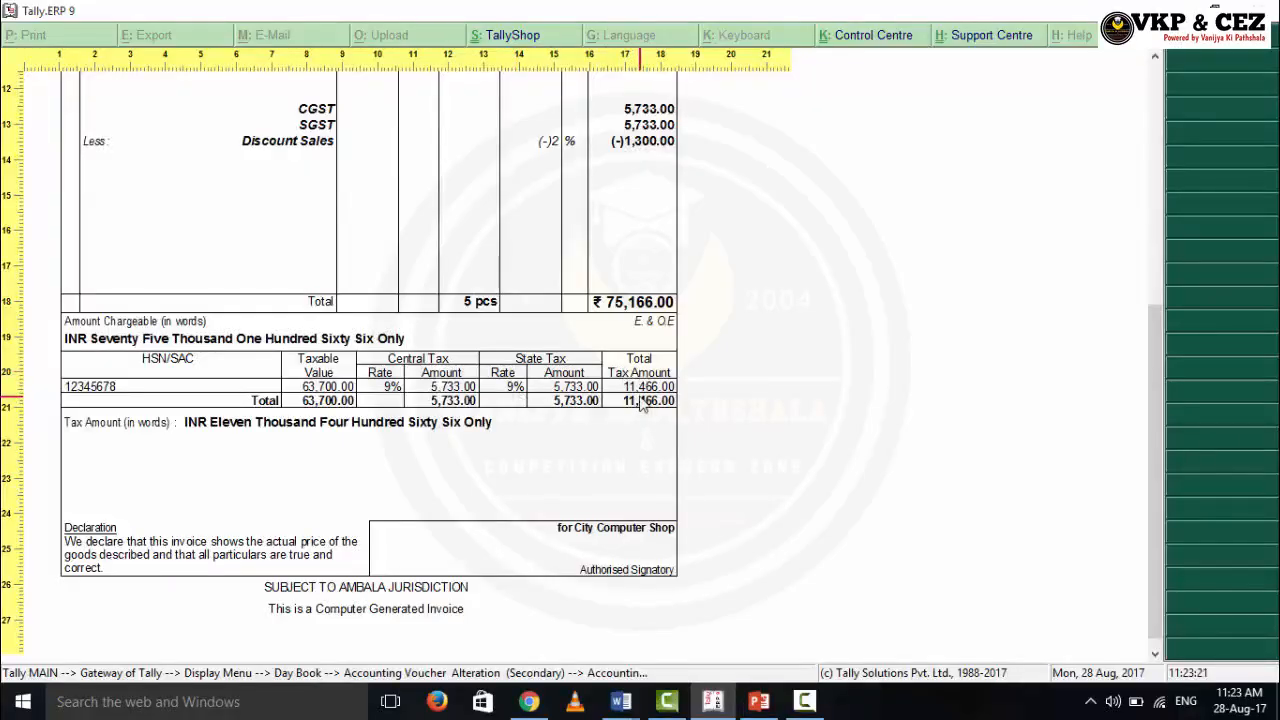
scroll(630, 415, "down", 1)
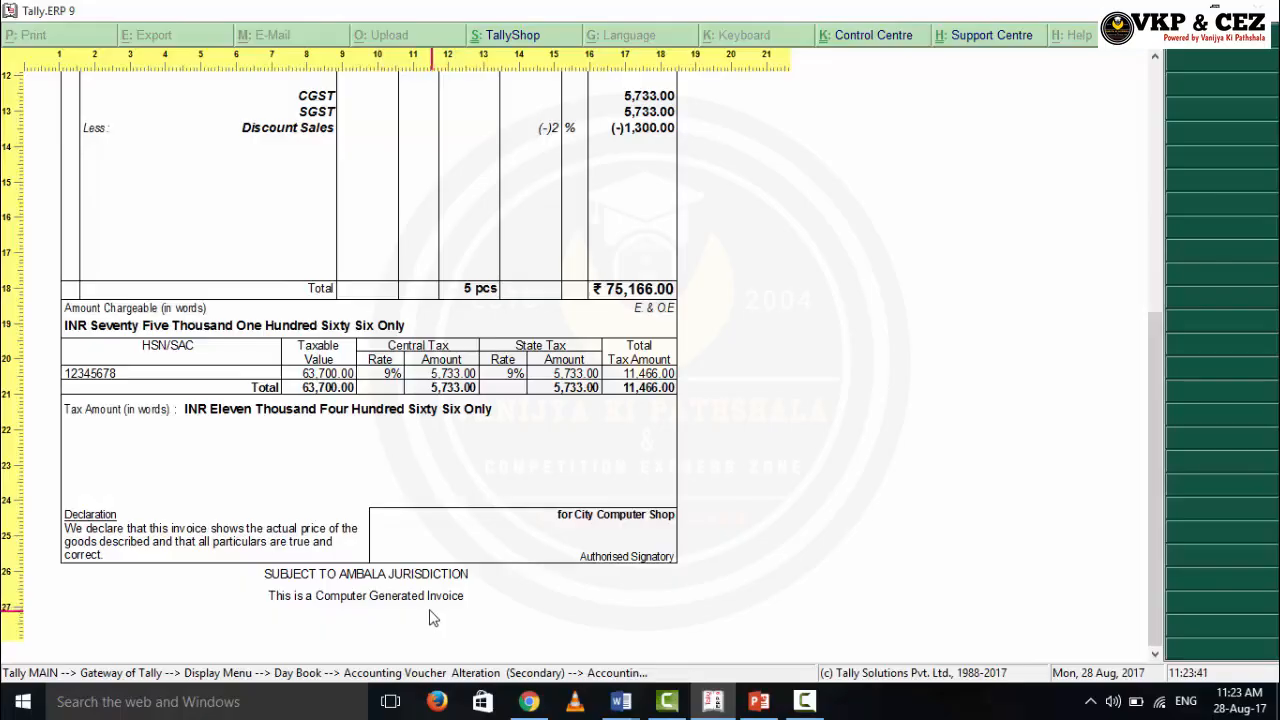
Review the tax invoice again from its heading to the tax summary, and close the preview to return to the voucher
scroll(563, 531, "up", 10)
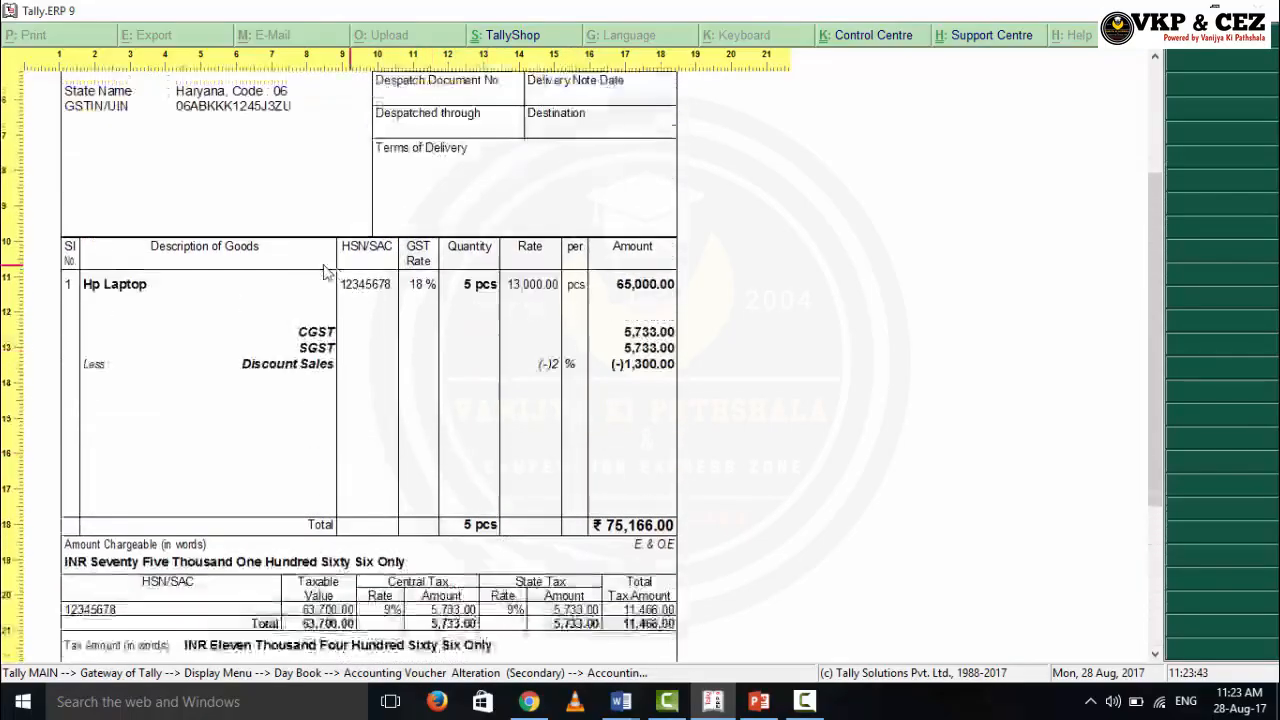
scroll(343, 234, "up", 2)
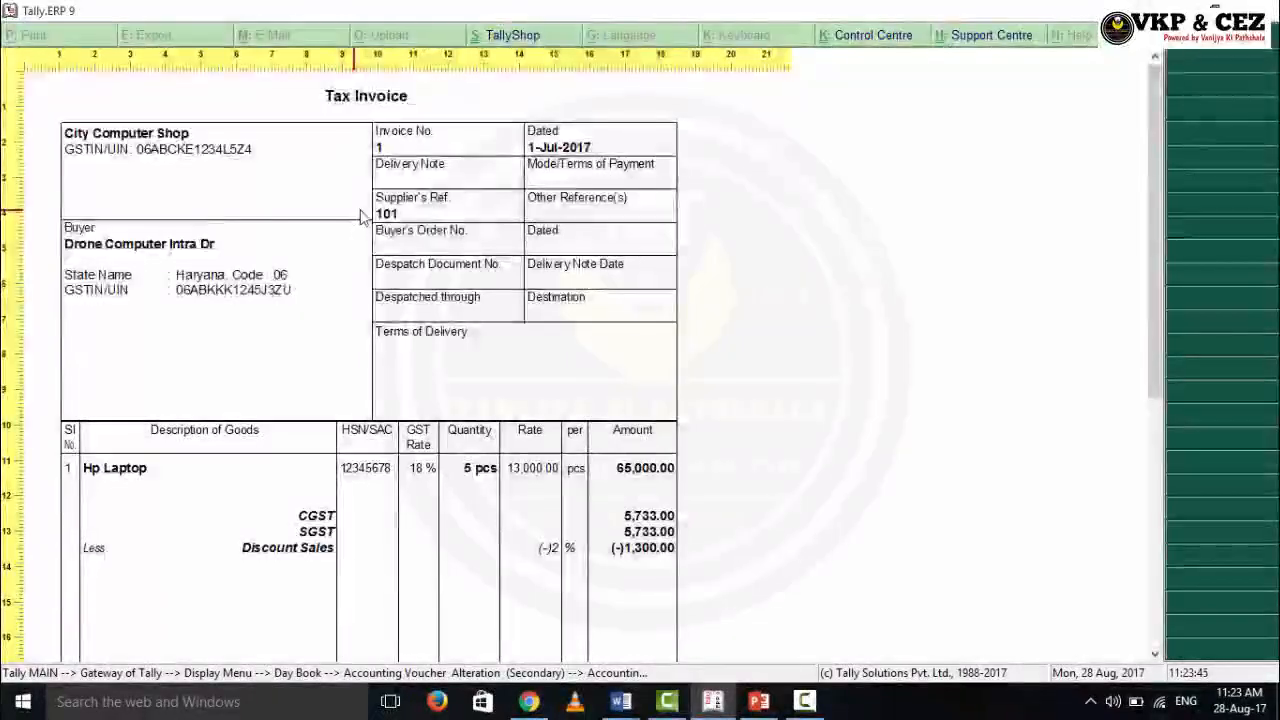
scroll(388, 338, "down", 1)
scroll(388, 338, "down", 4)
scroll(620, 423, "up", 3)
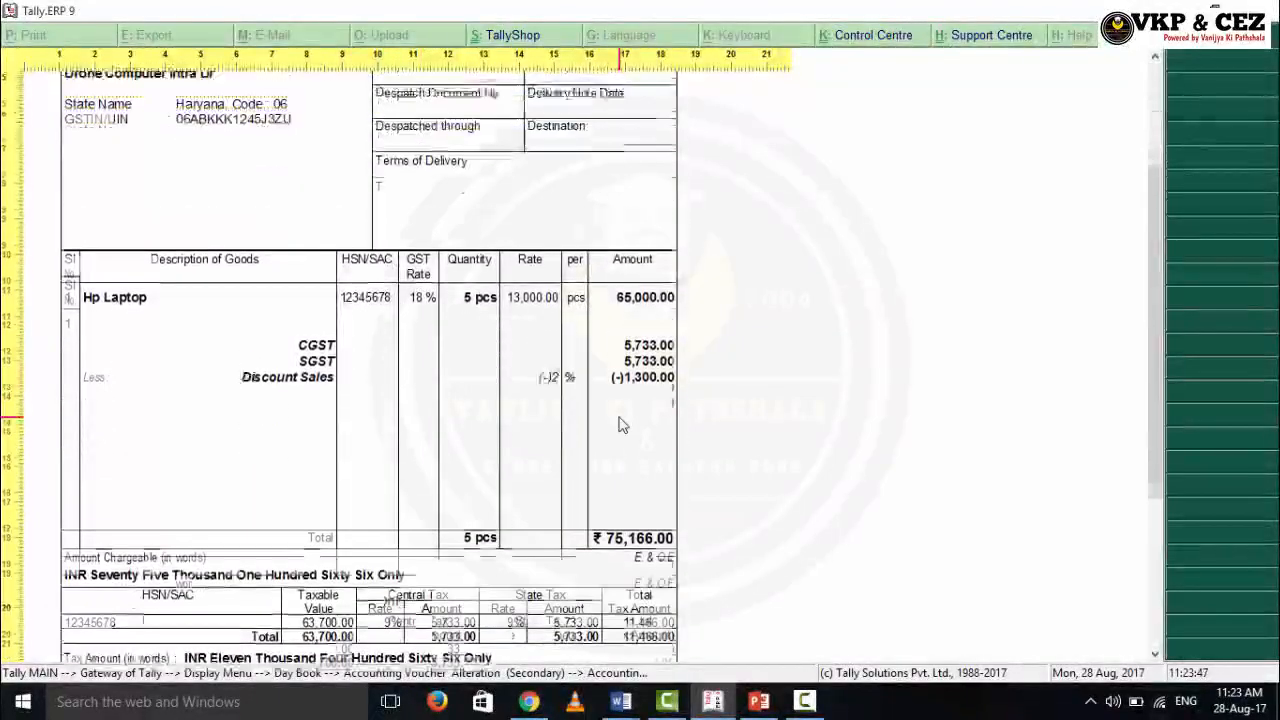
scroll(628, 428, "up", 1)
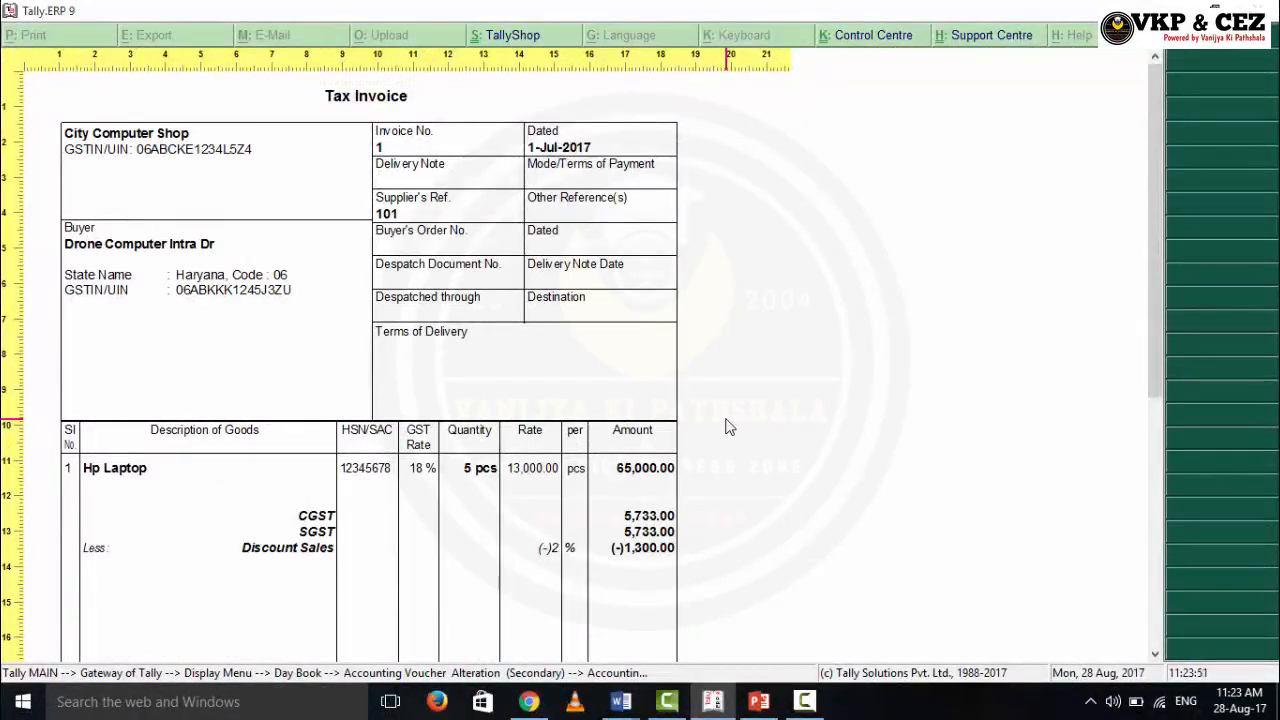
key("Escape")
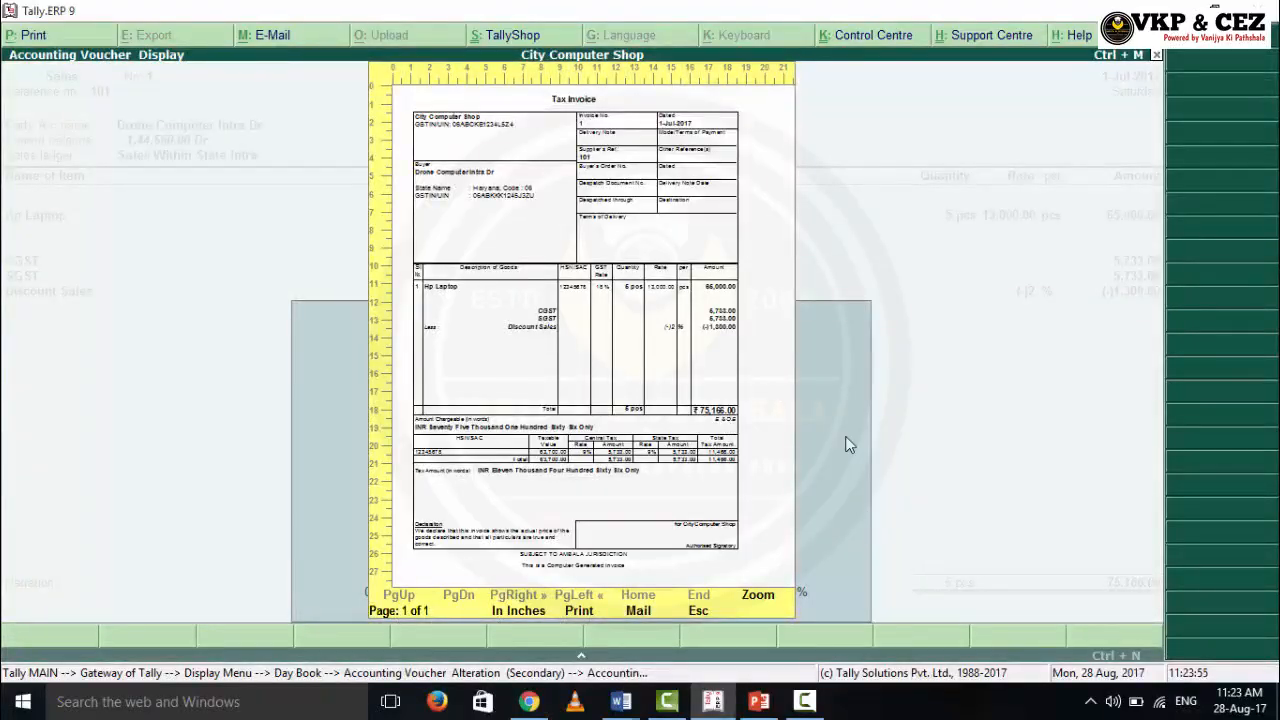
key("Escape")
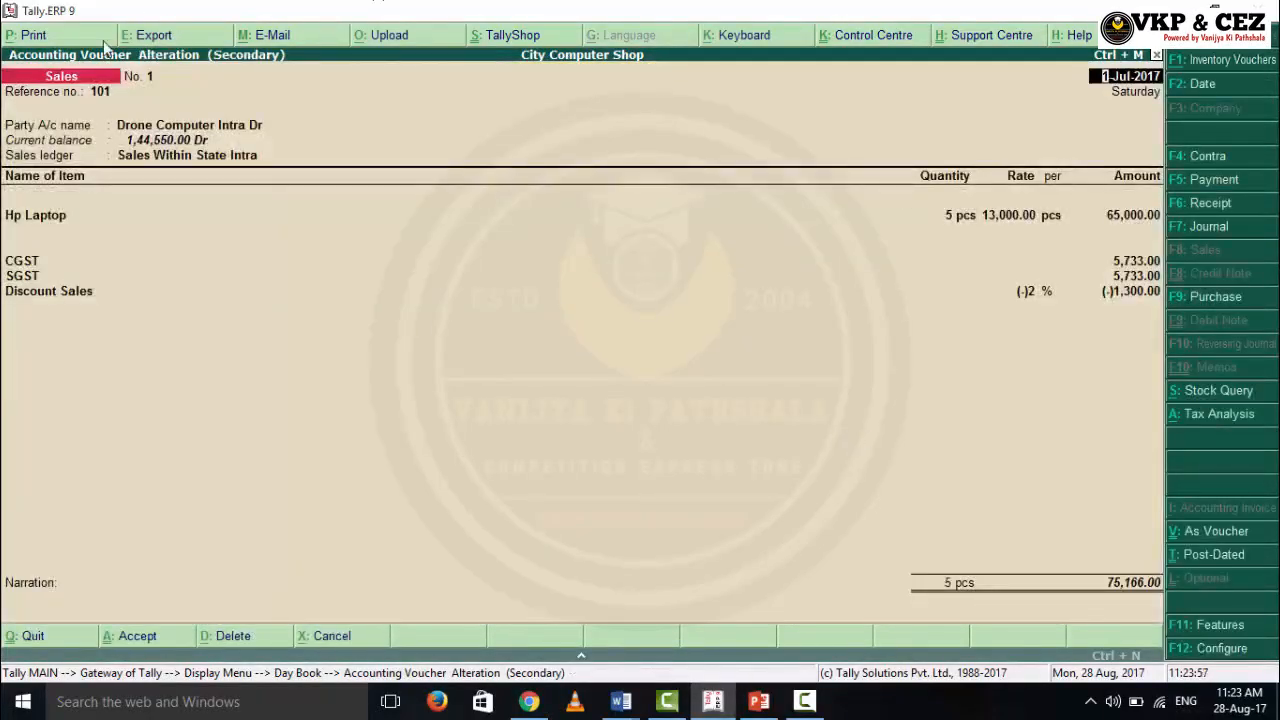
Open the invoice print configuration from the voucher's print settings and keep the existing document titles and General options
left_click(42, 38)
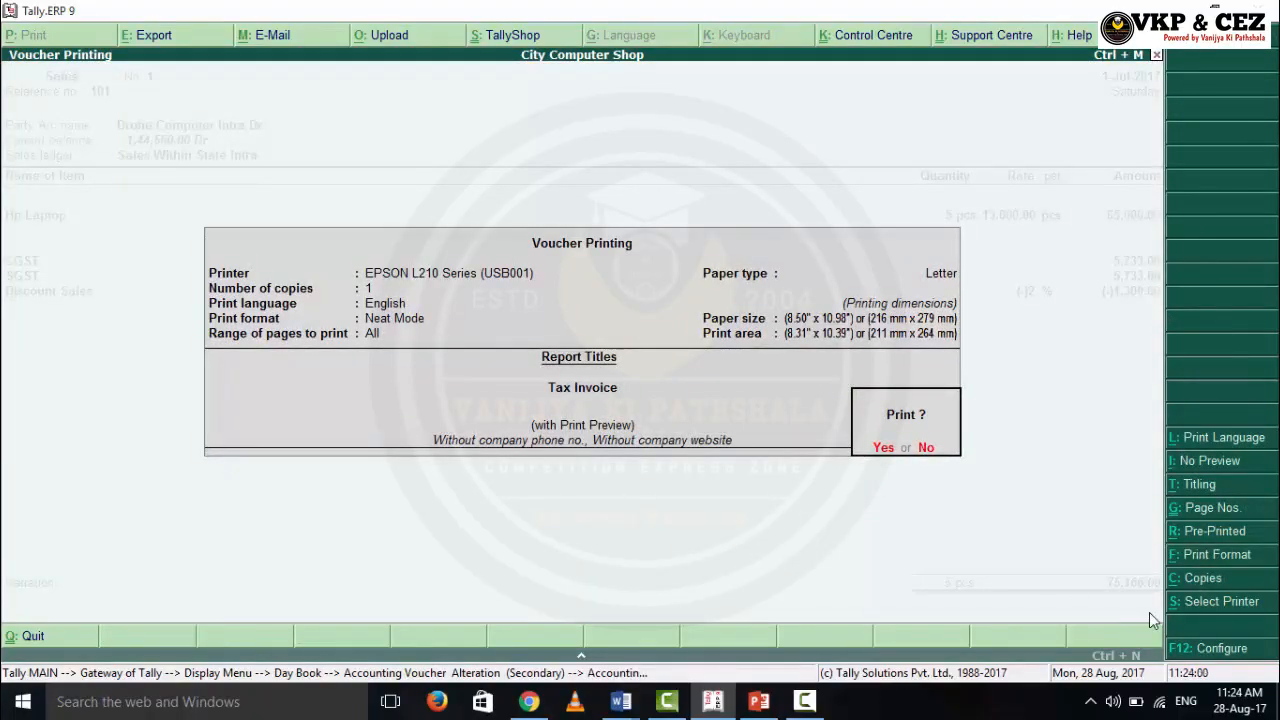
left_click(1220, 660)
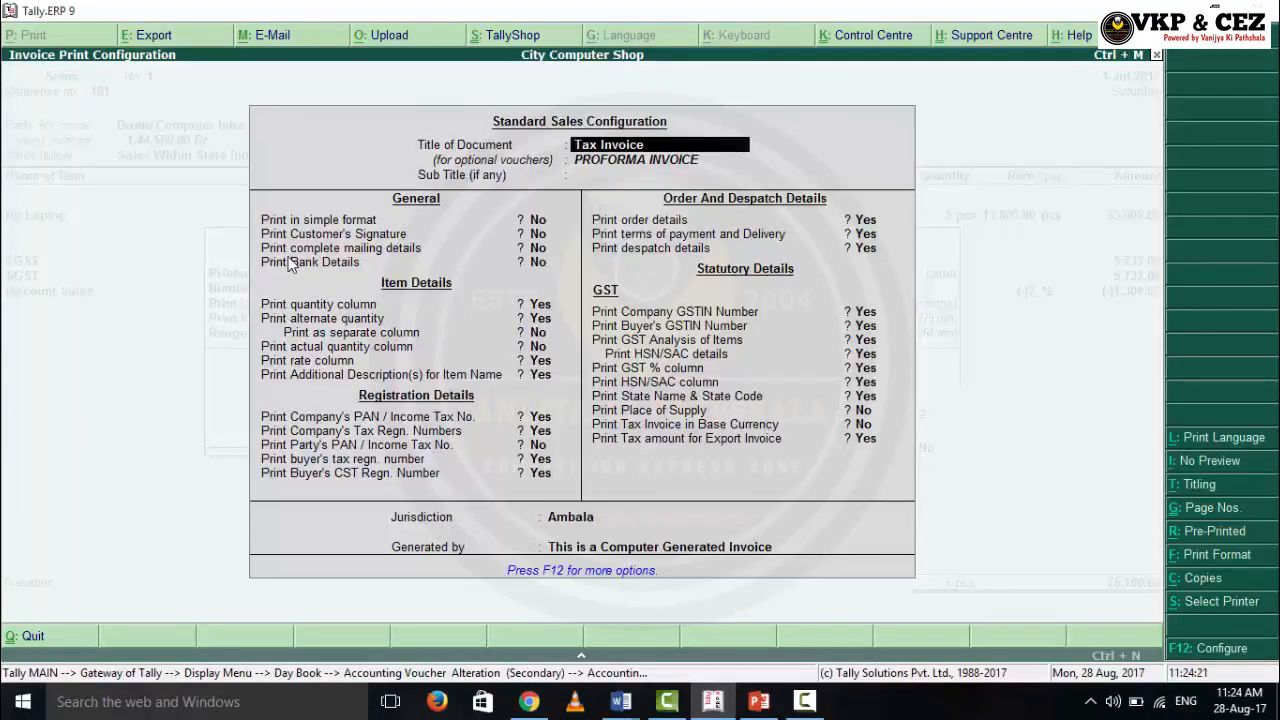
key("Return")
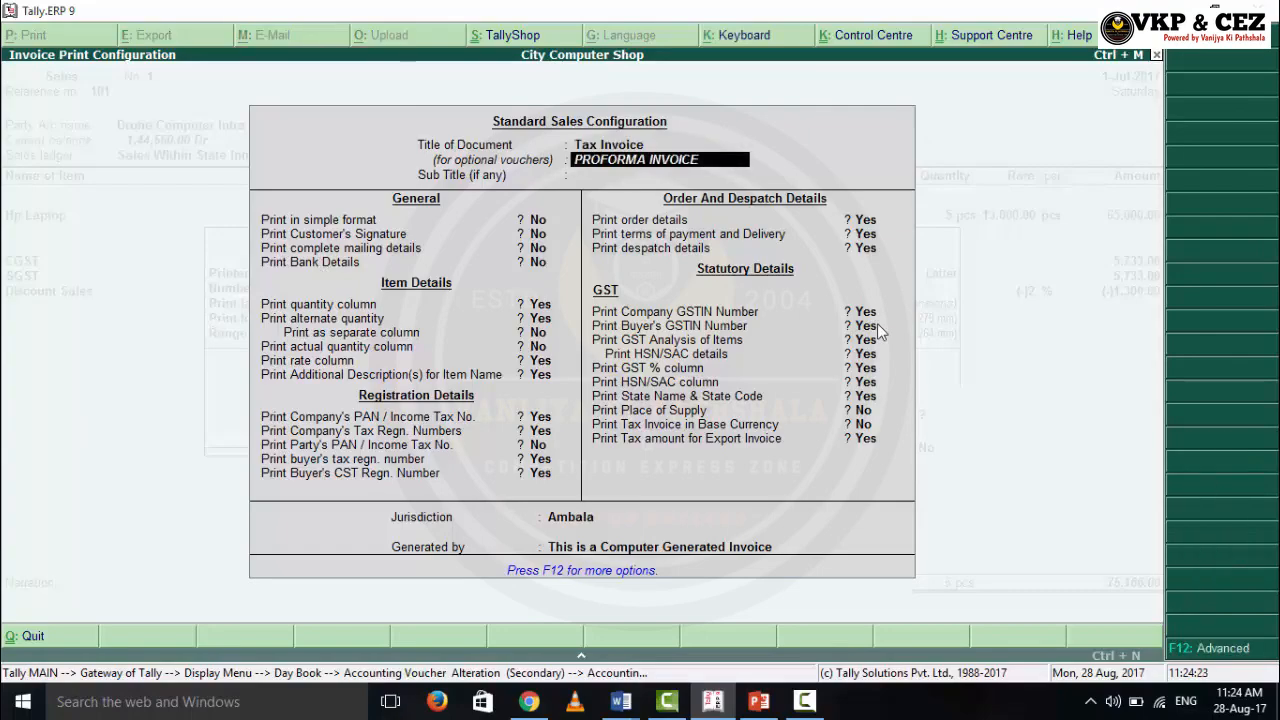
key("Return")
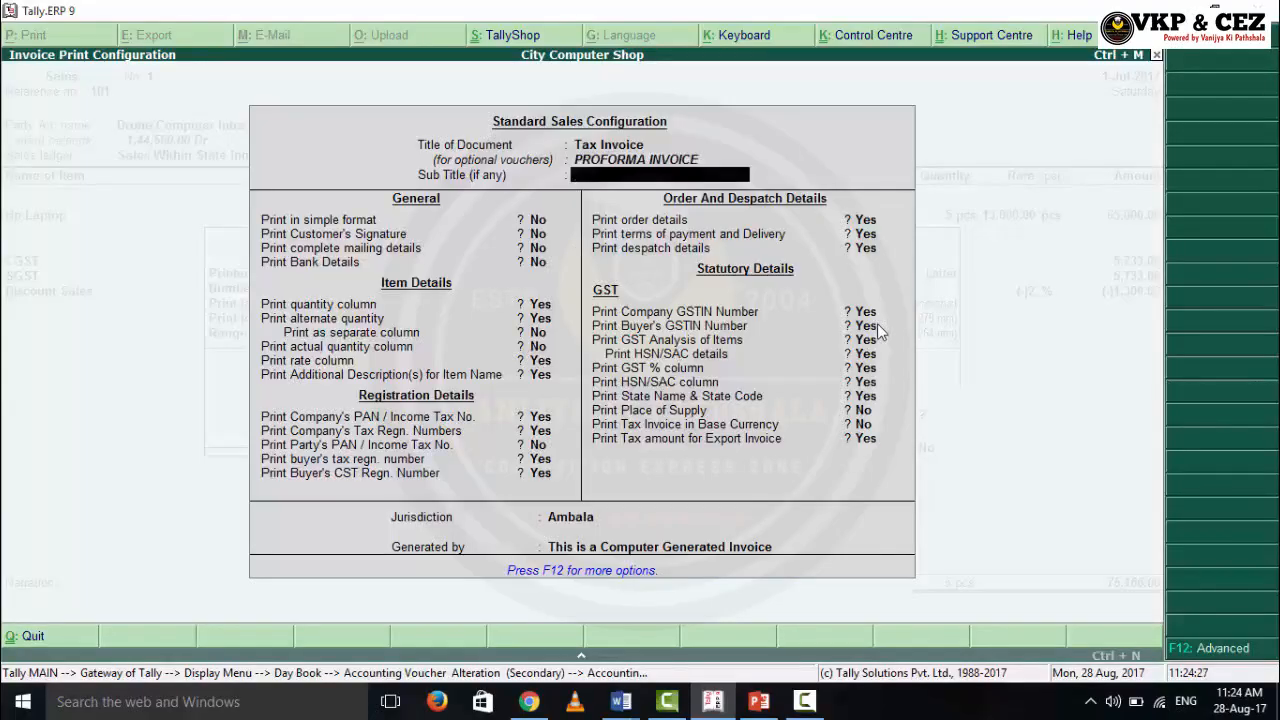
key("Return")
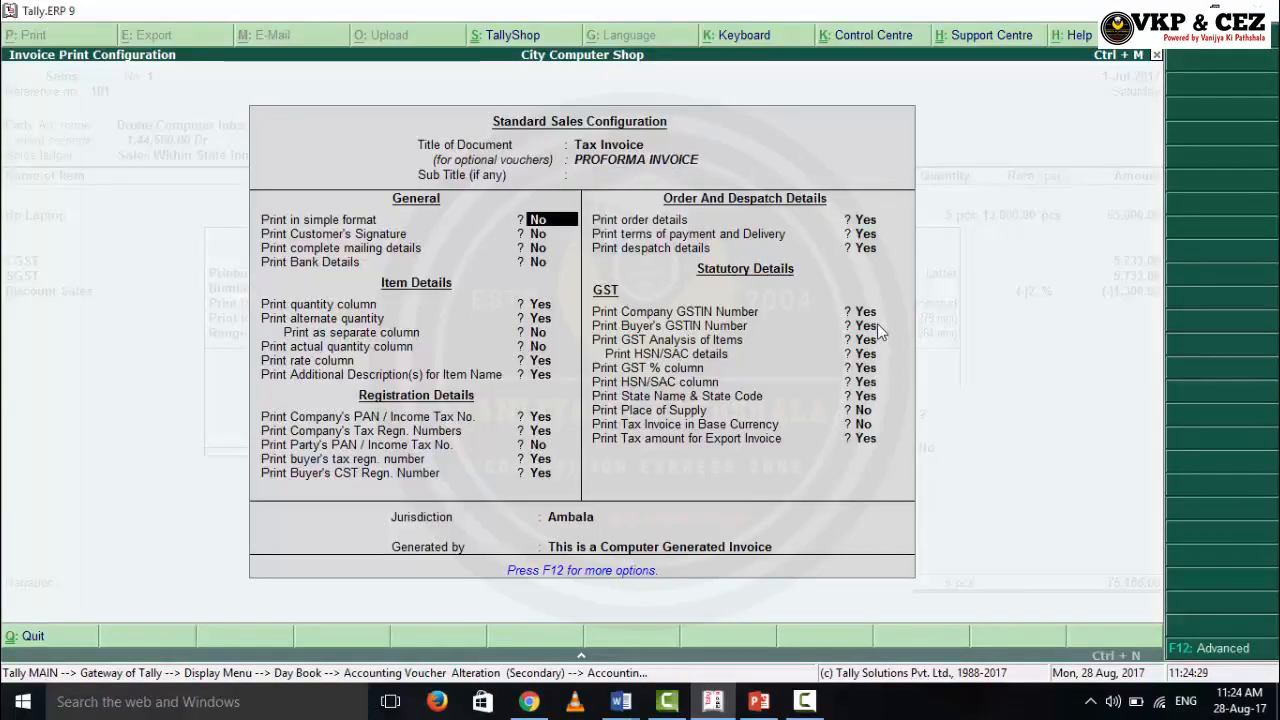
key("Return")
key("Return")
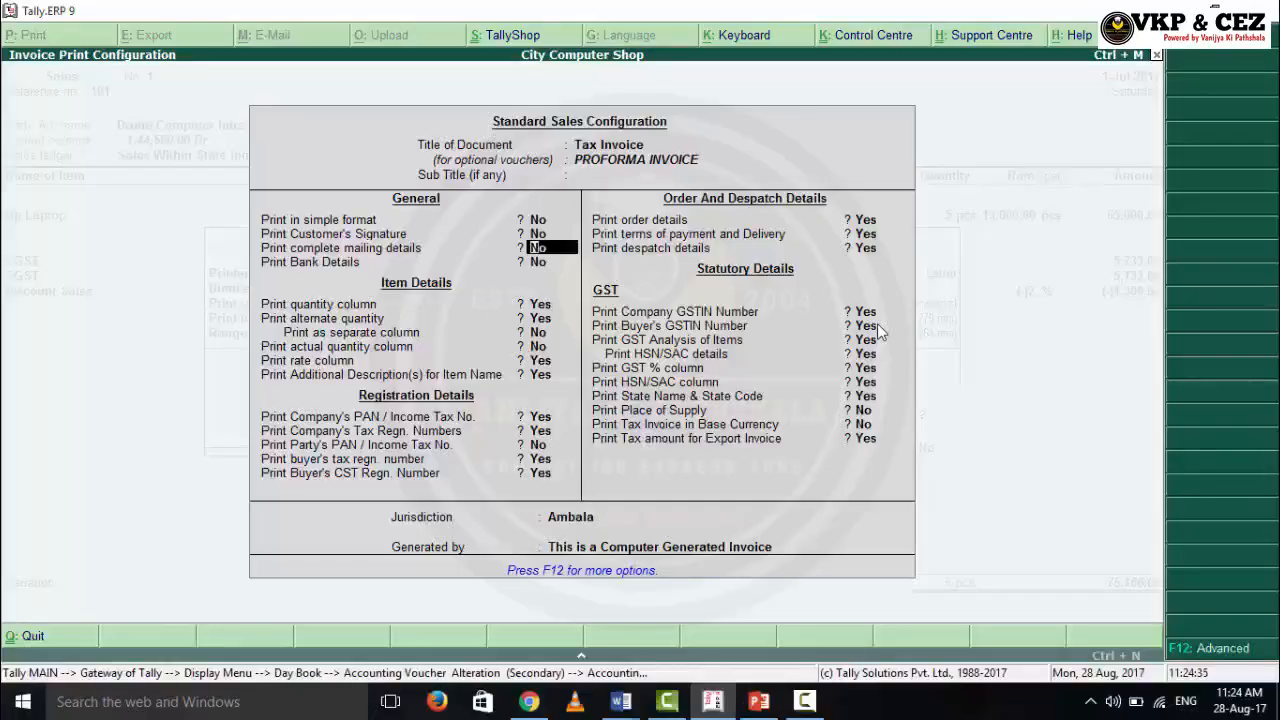
key("Return")
key("Return")
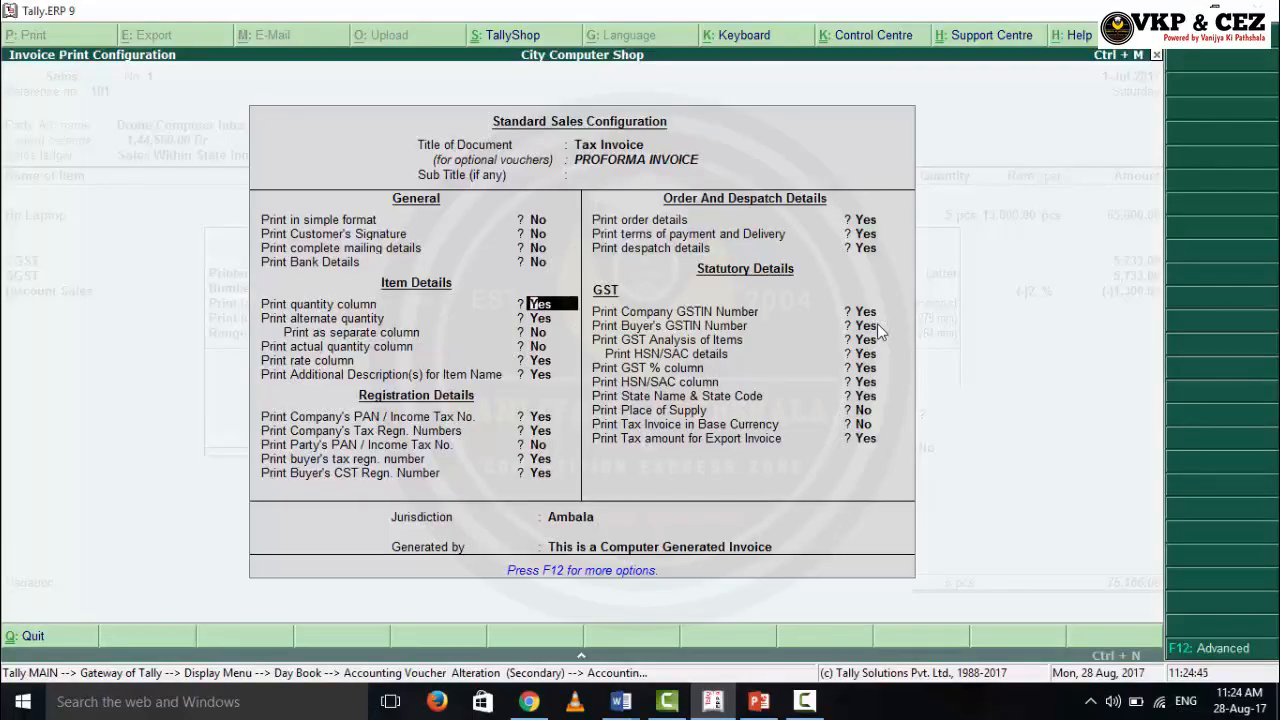
Accept the existing Item Details print options, from the quantity column to additional item descriptions
key("Return")
key("Return")
key("Return")
key("Return")
key("Return")
key("Return")
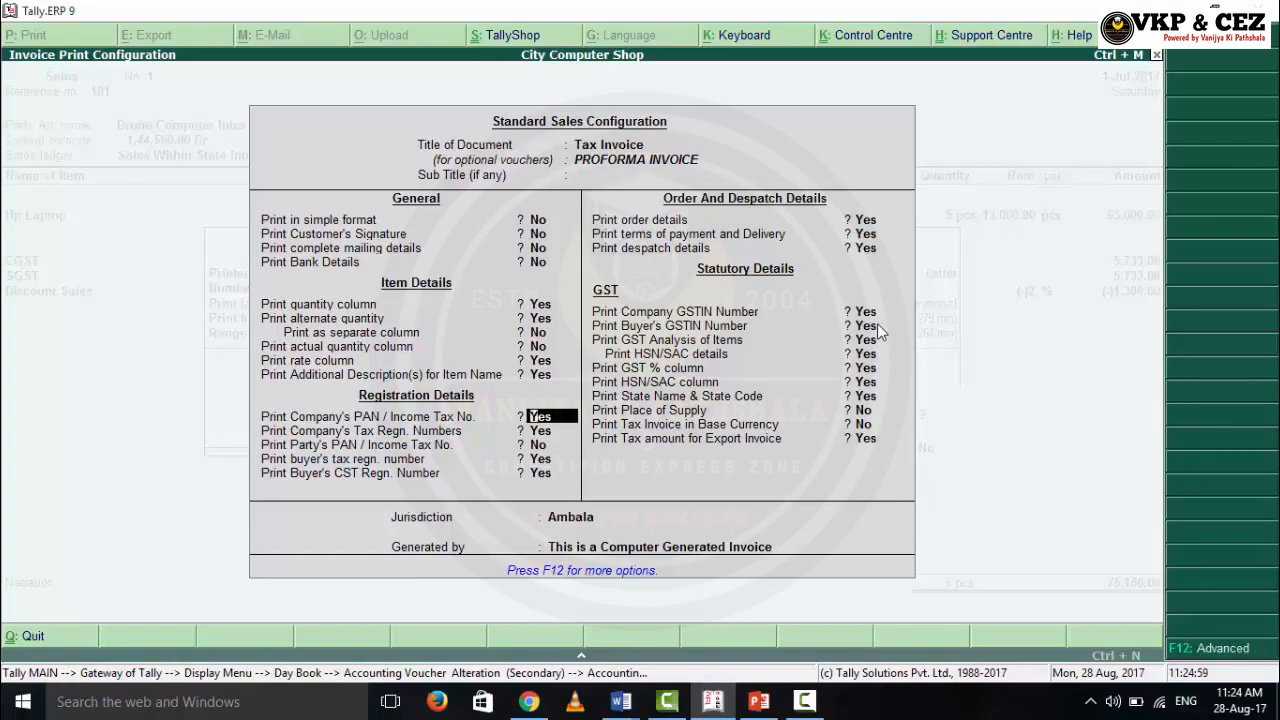
Accept the existing Registration Details print options for the company's and buyer's tax numbers
key("Return")
key("Return")
key("Return")
key("Return")
key("Return")
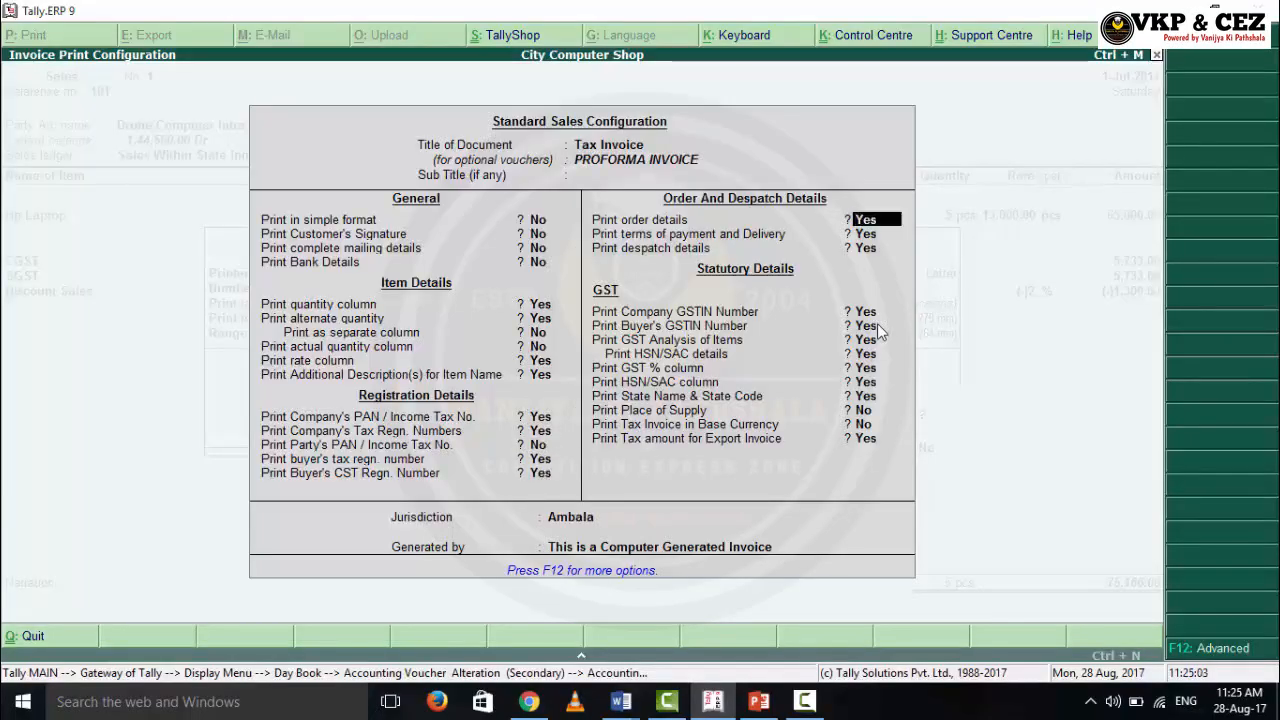
Accept the existing print options for order details, terms of payment and delivery, and despatch details
key("Return")
key("Return")
key("Return")
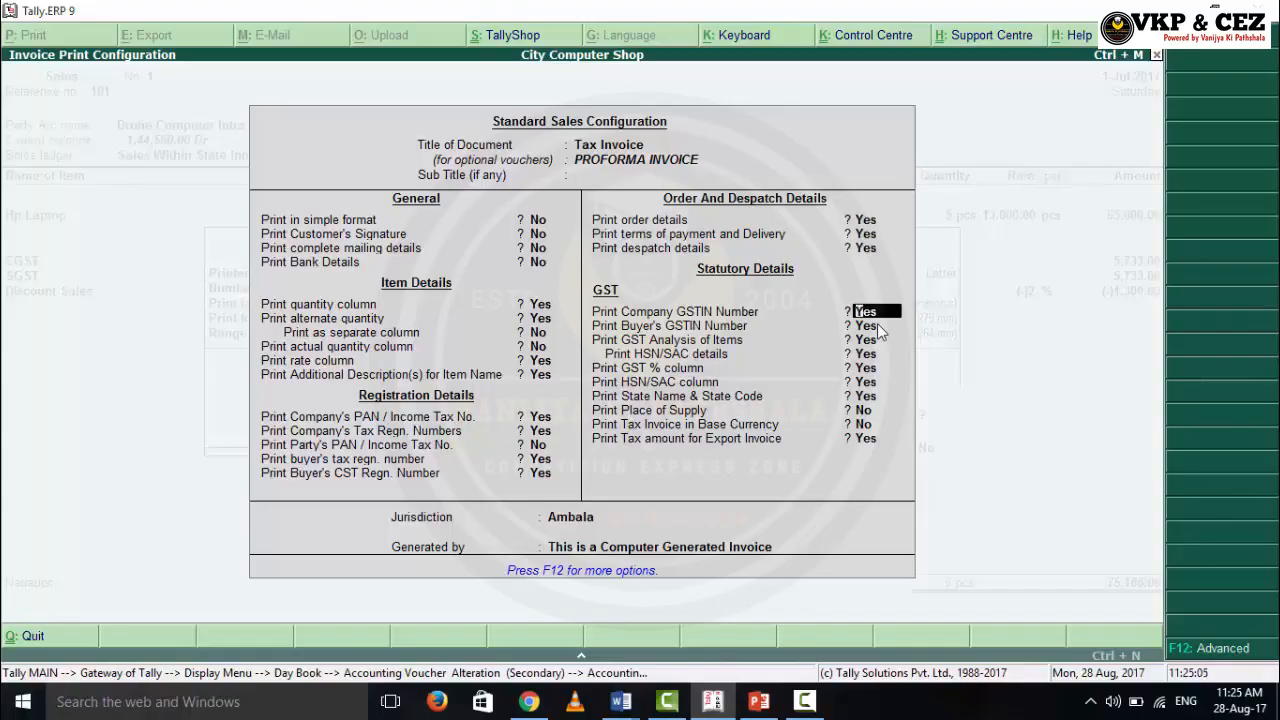
Set printing of order details, terms of payment and delivery, and despatch details to No
key("BackSpace")
key("BackSpace")
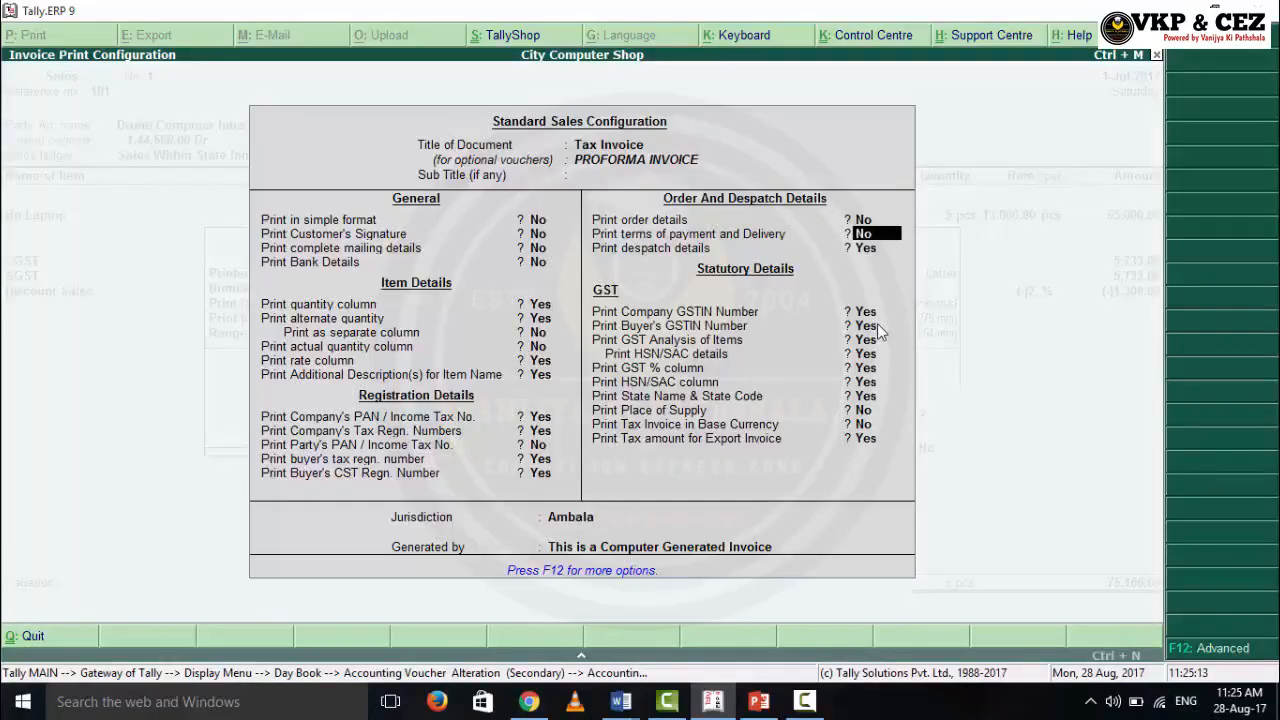
key("Return")
type("no")
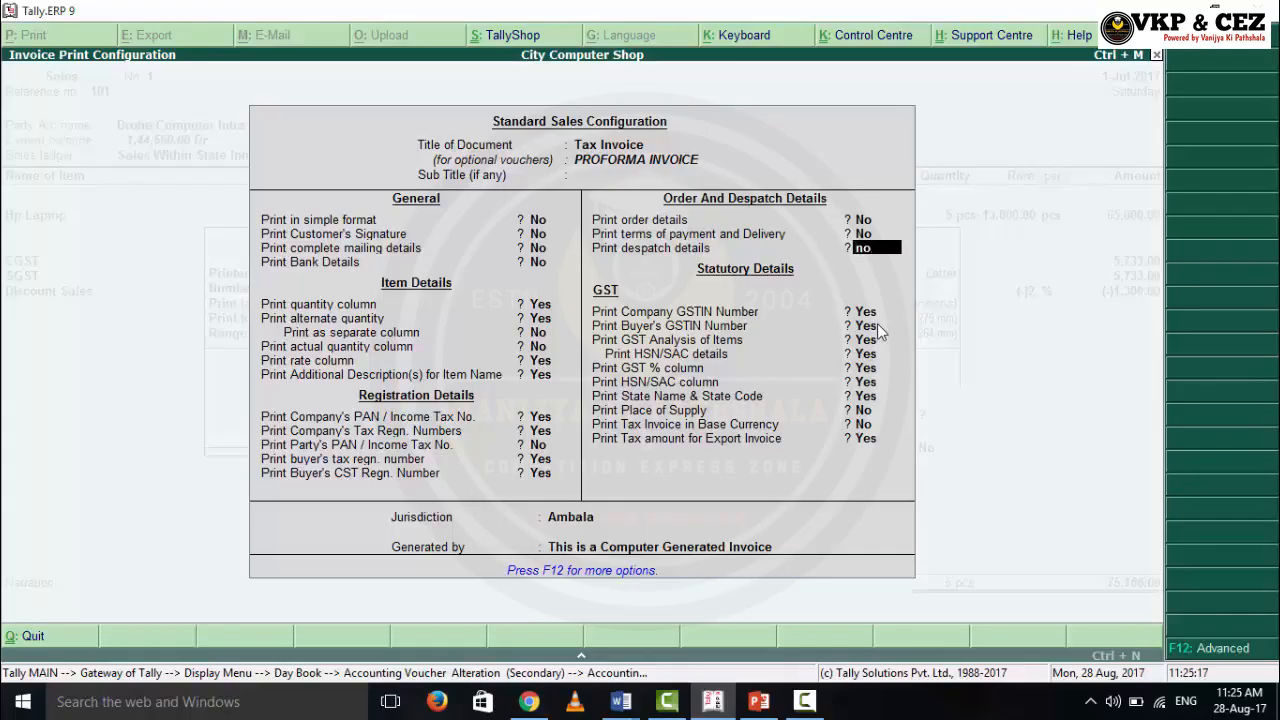
key("Return")
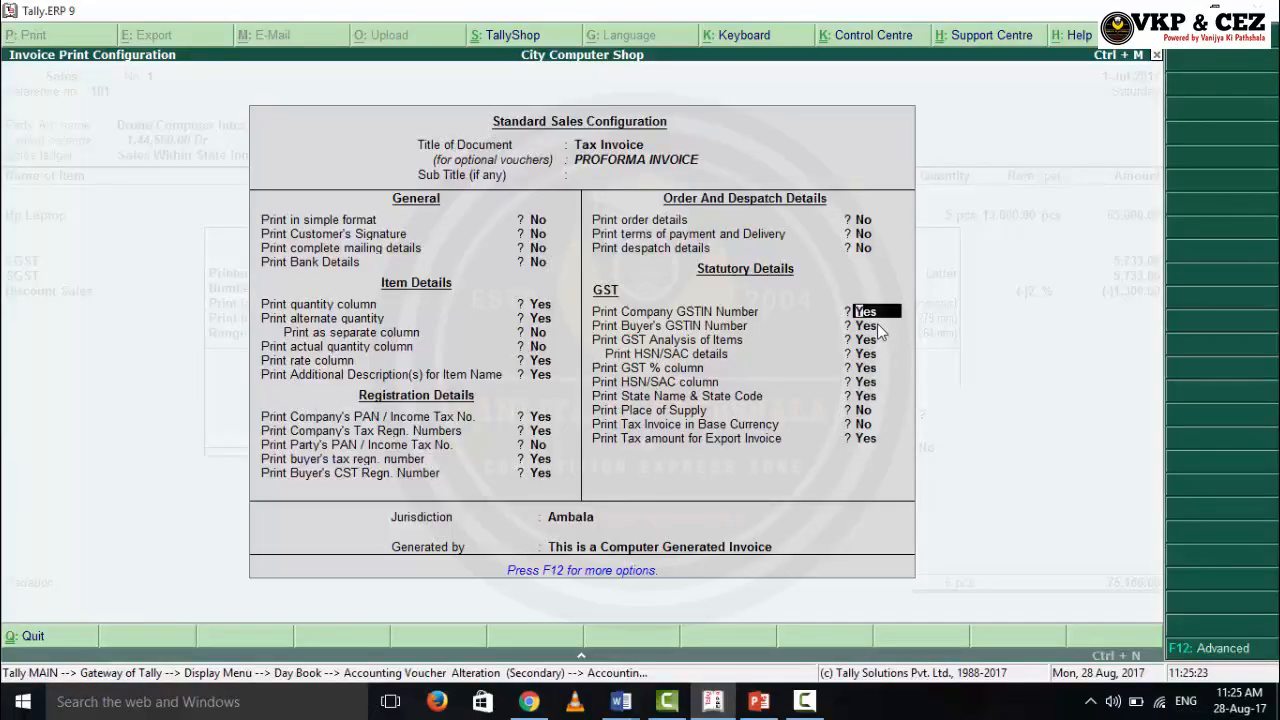
Keep the GST print options from company GSTIN to state code, set Print Place of Supply to Yes, and keep base currency printing off
key("Return")
key("Return")
key("Return")
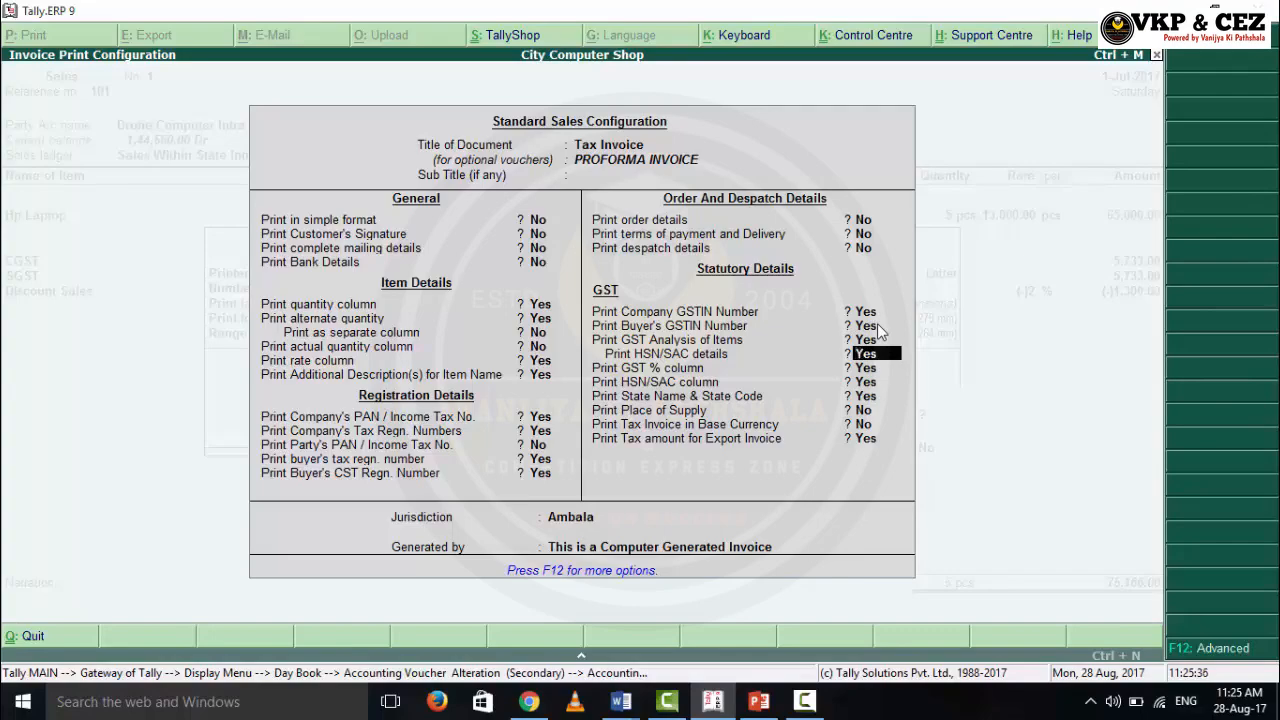
key("Return")
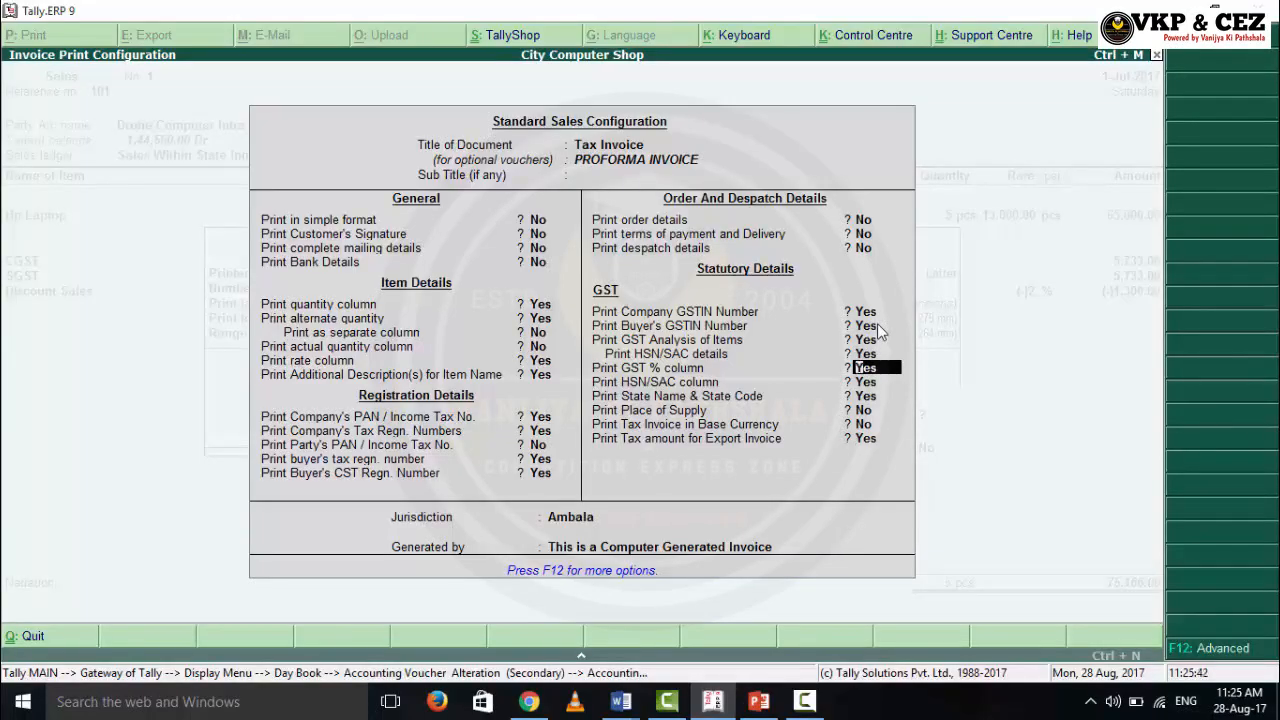
key("Return")
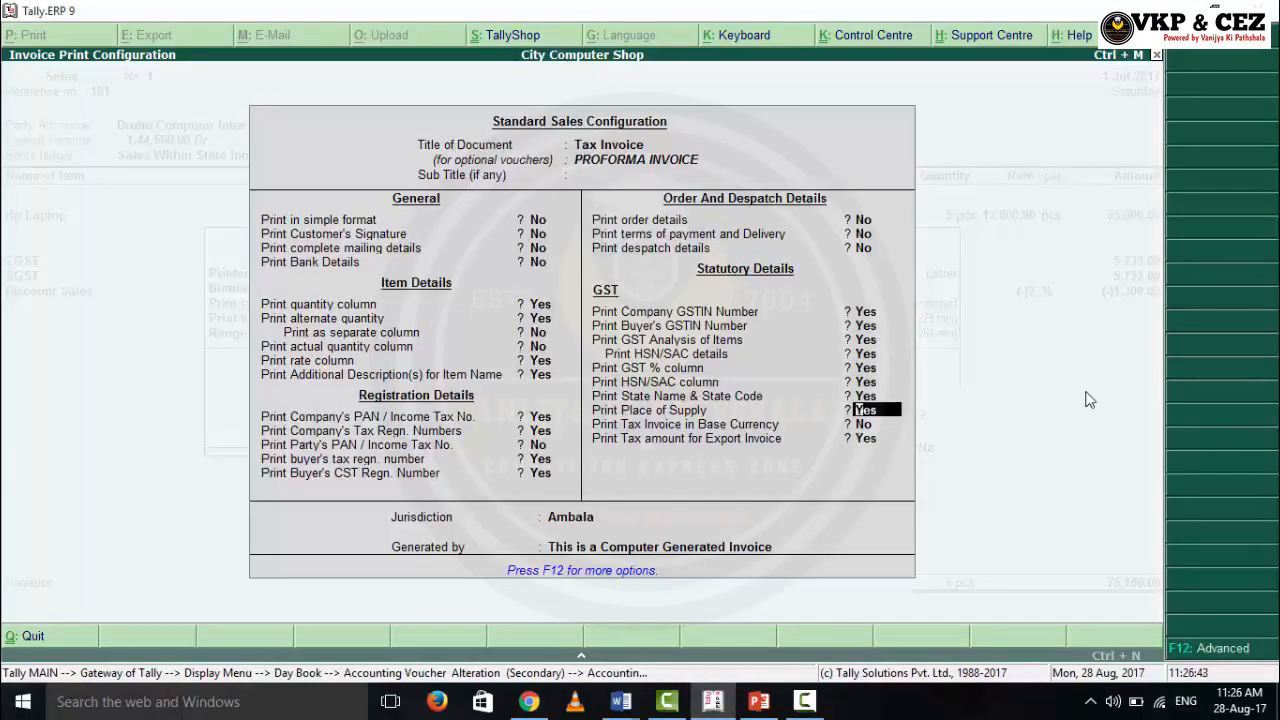
key("Return")
key("Return")
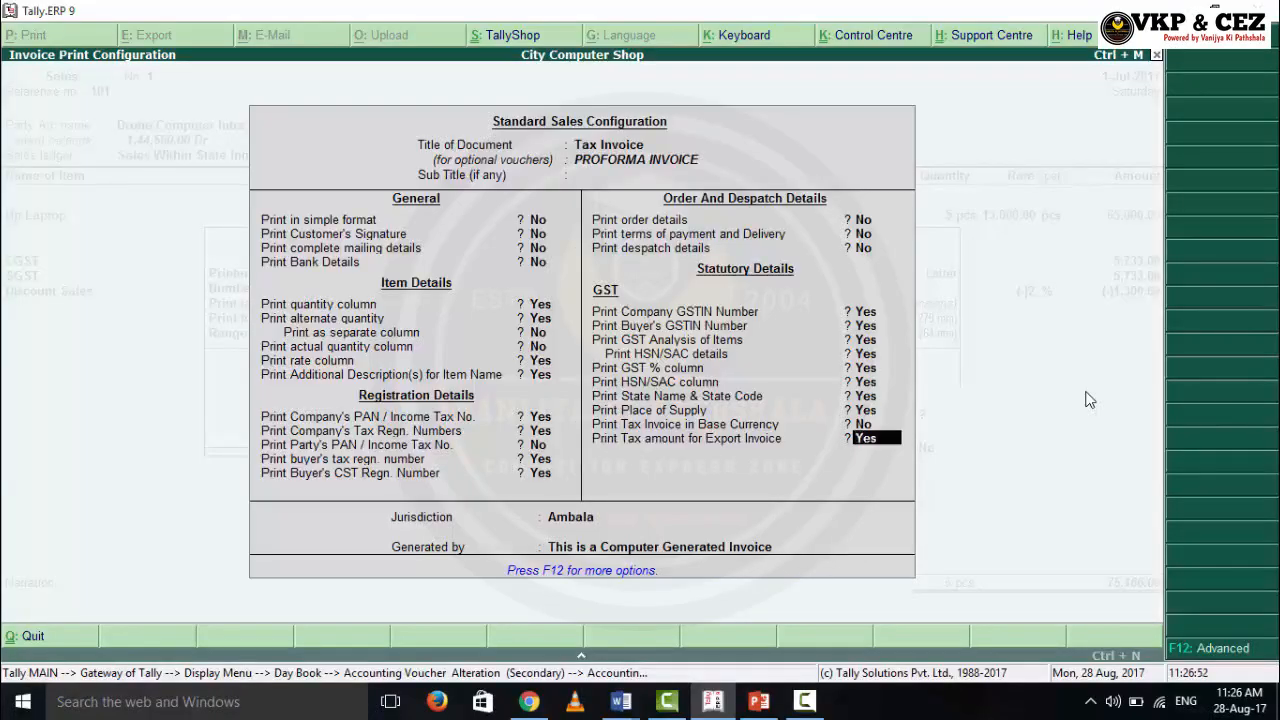
Set Print GST % column to No in the GST statutory details
key("Up")
key("Up")
key("Up")
key("Up")
key("Up")
key("Up")
key("Up")
key("Up")
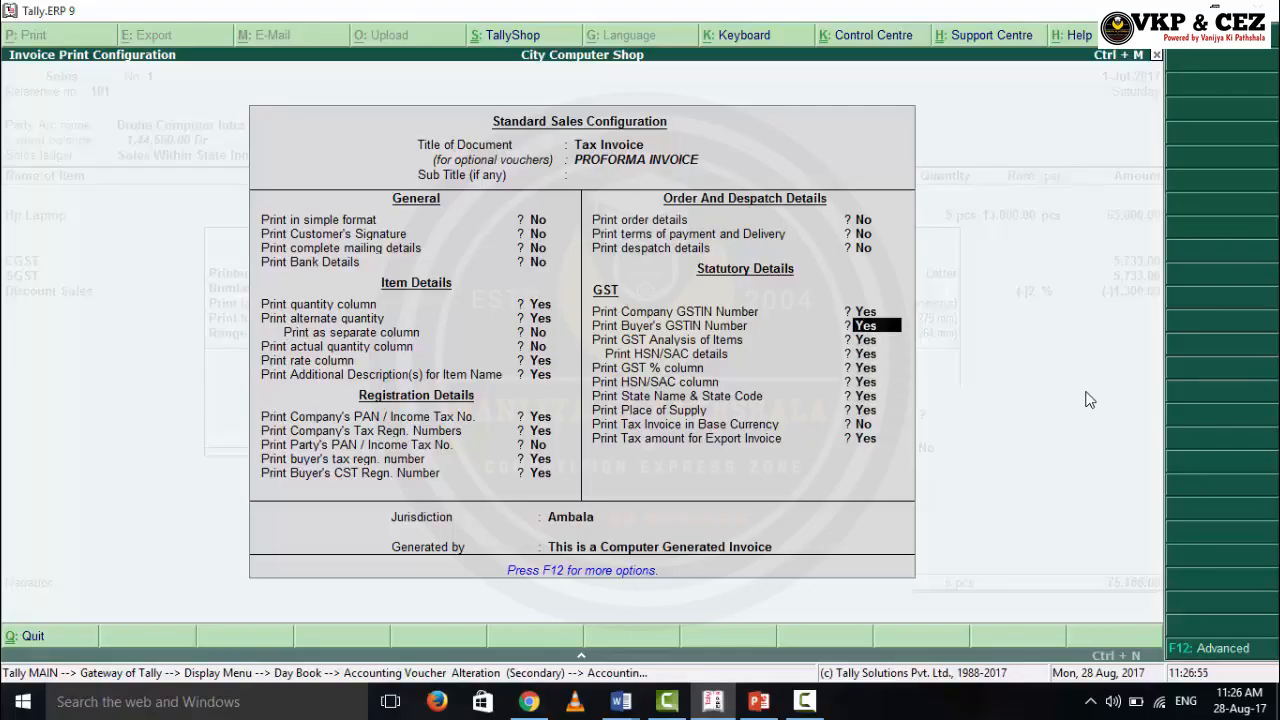
key("Down")
key("Down")
key("Down")
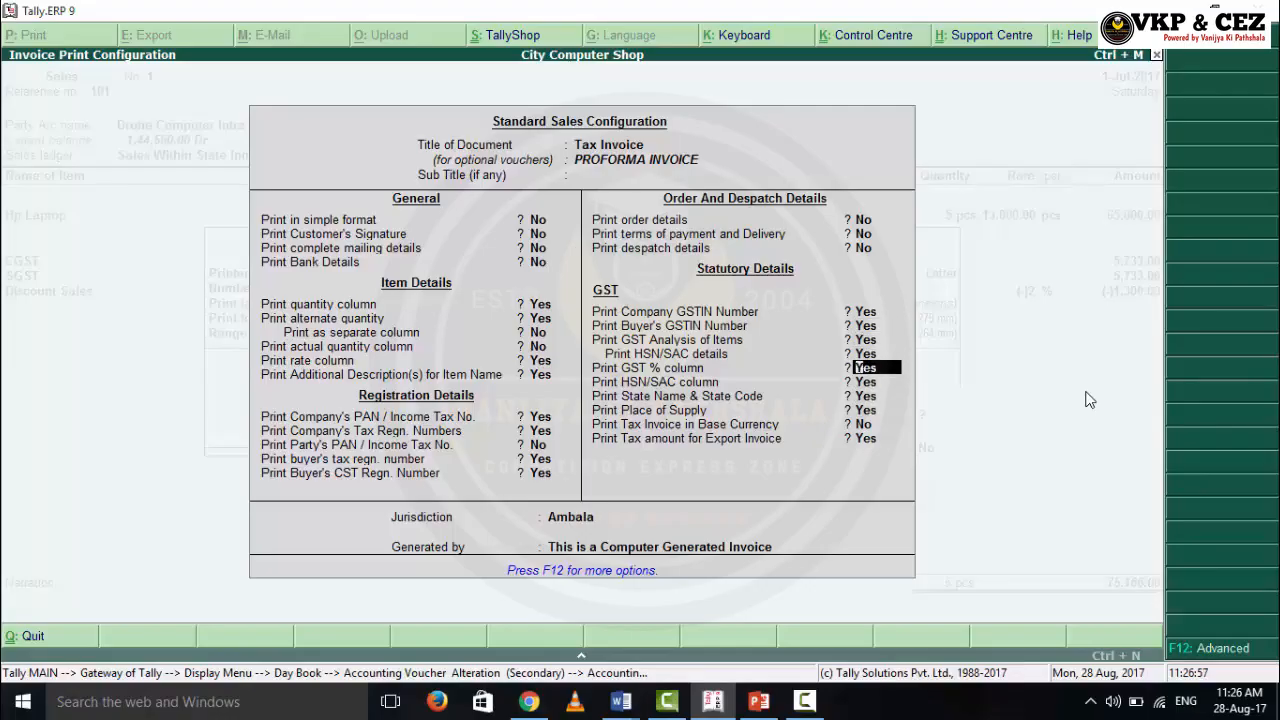
type("no")
key("Return")
Accept the remaining GST options, jurisdiction and generated-by text, and display the invoice's print preview
key("Return")
key("Return")
key("Return")
key("Return")
key("Return")
key("Return")
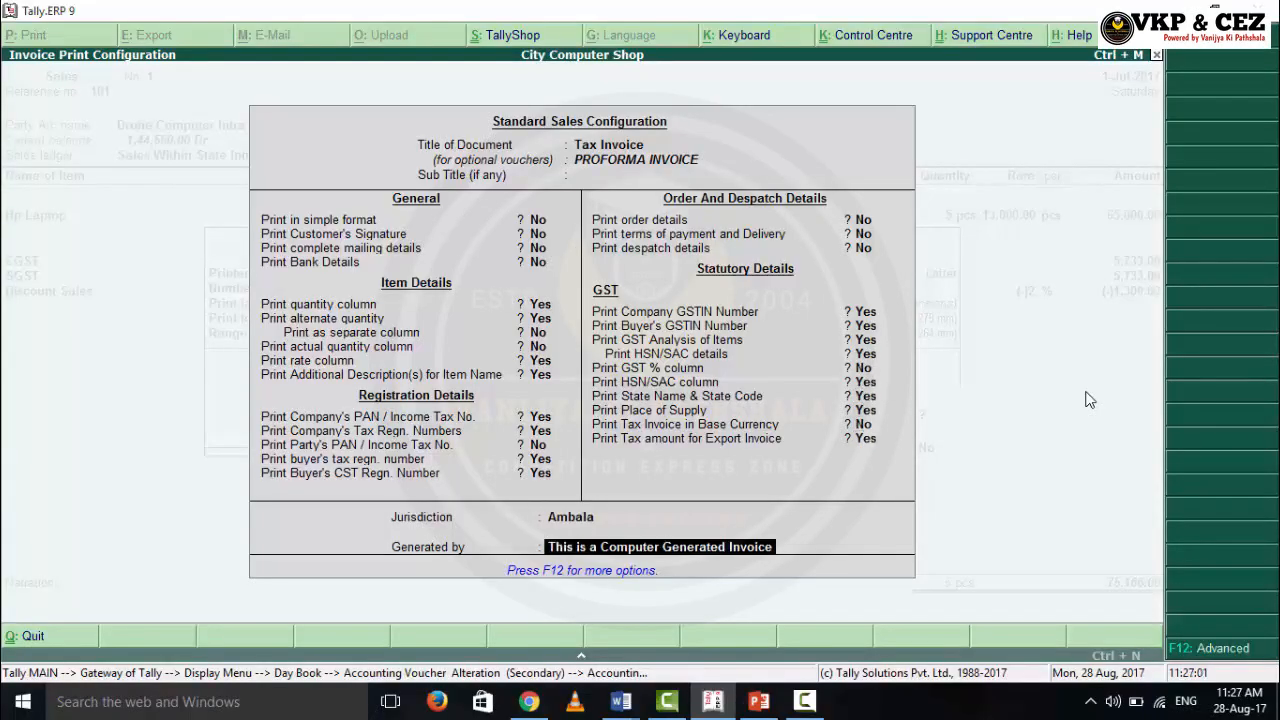
key("Return")
key("Return")
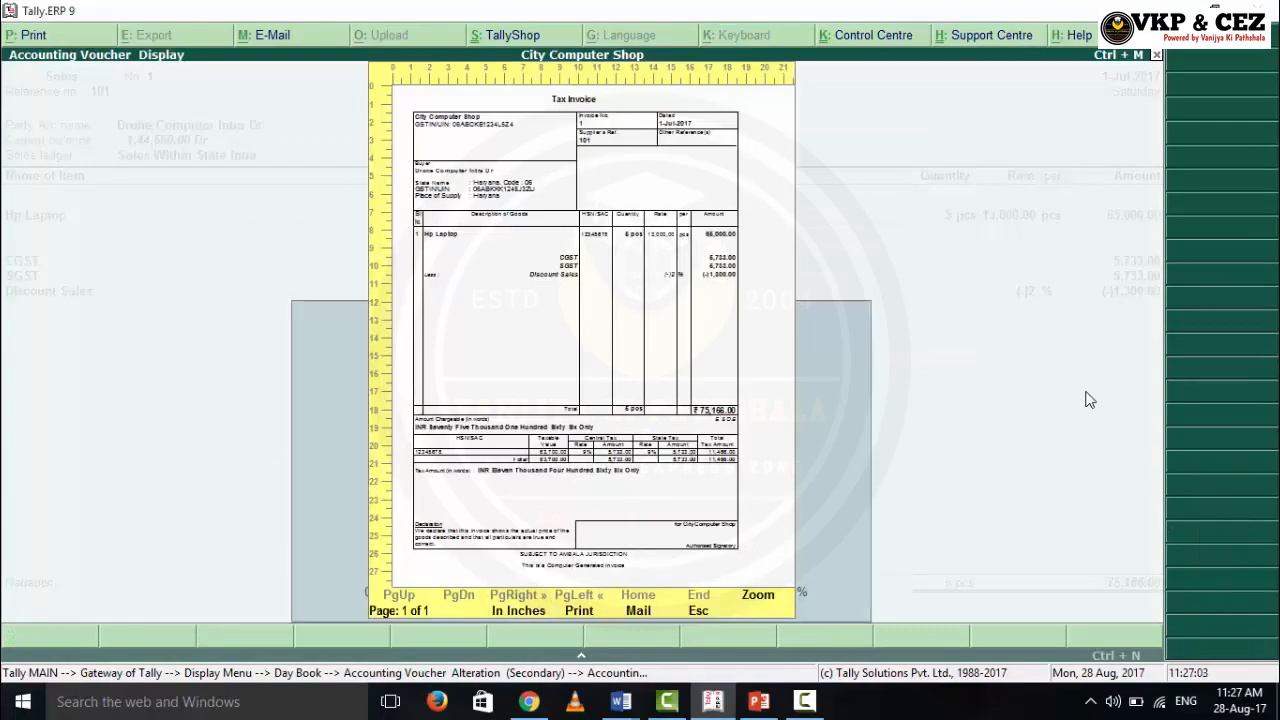
Enlarge the tax invoice preview, examine the buyer details and item columns, and return to the voucher
key("alt+z")
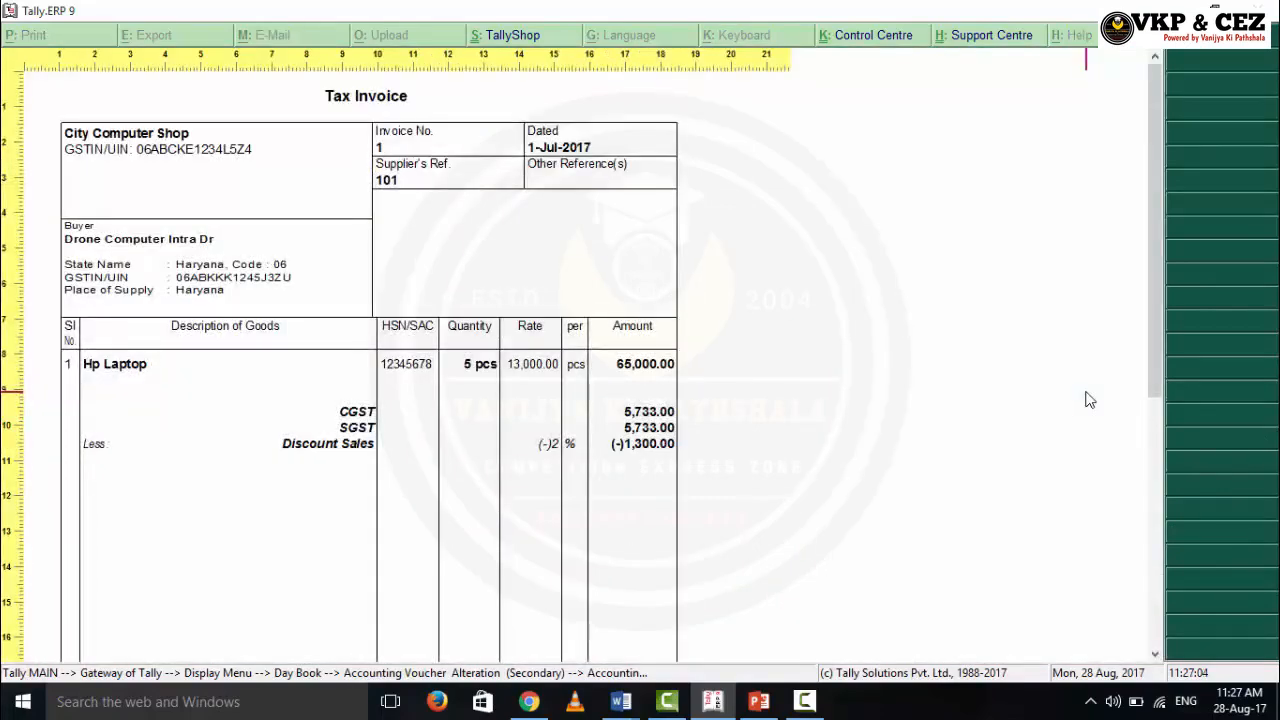
scroll(503, 309, "down", 2)
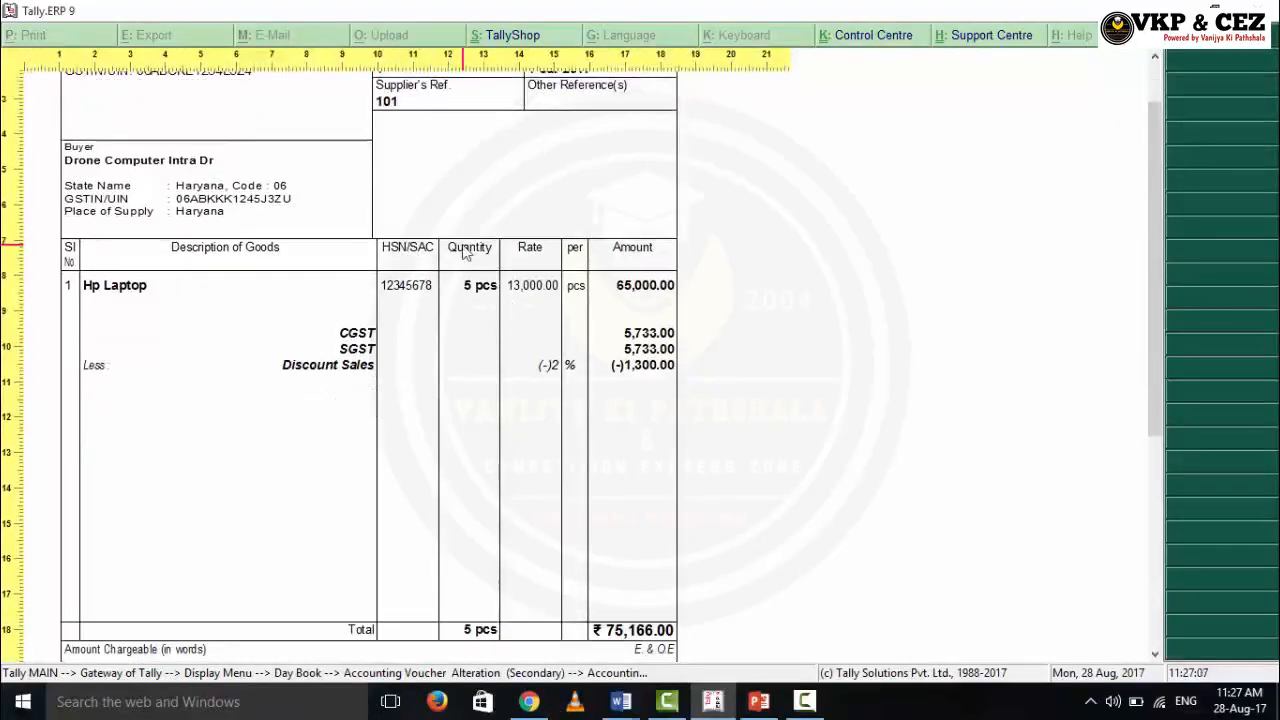
scroll(465, 255, "down", 1)
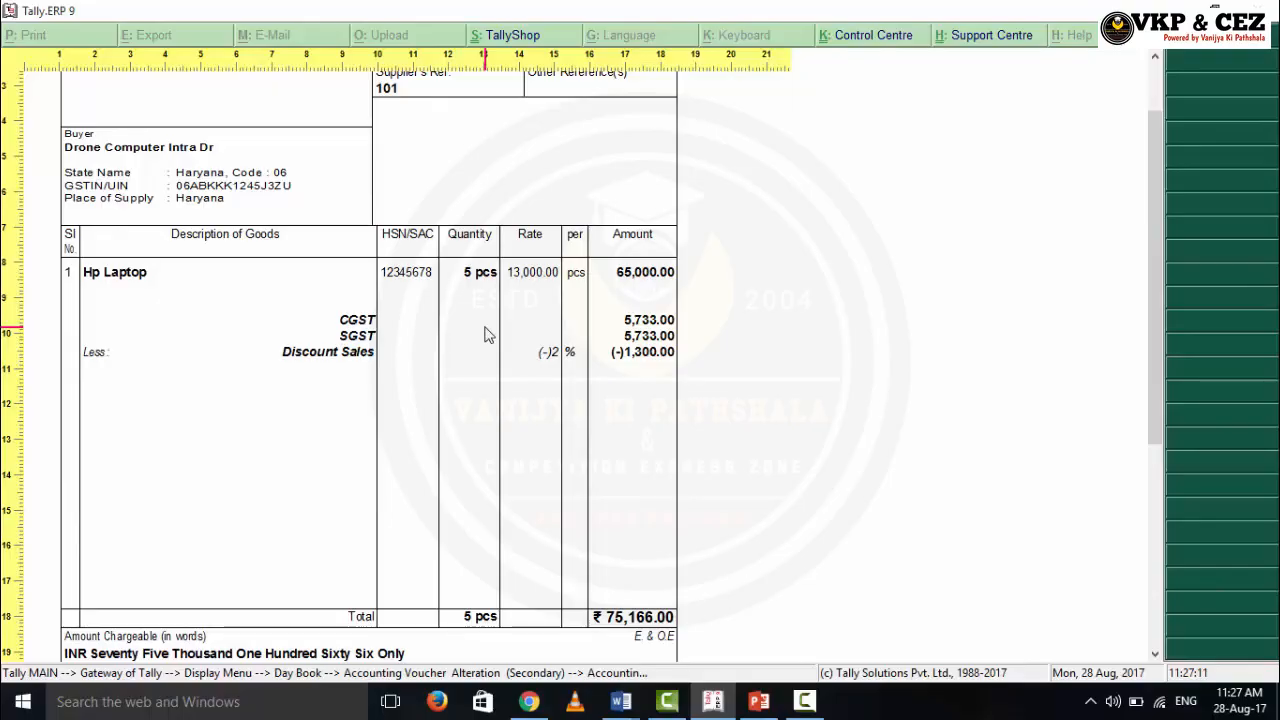
key("alt+z")
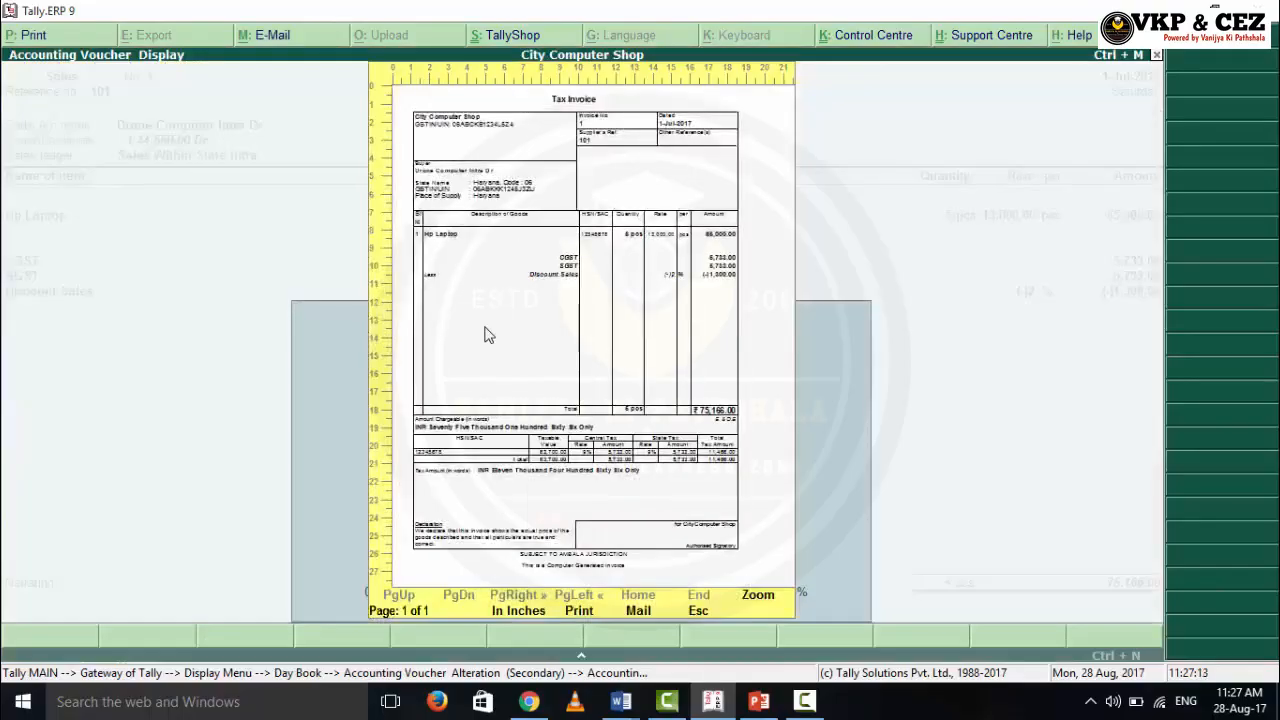
key("Escape")
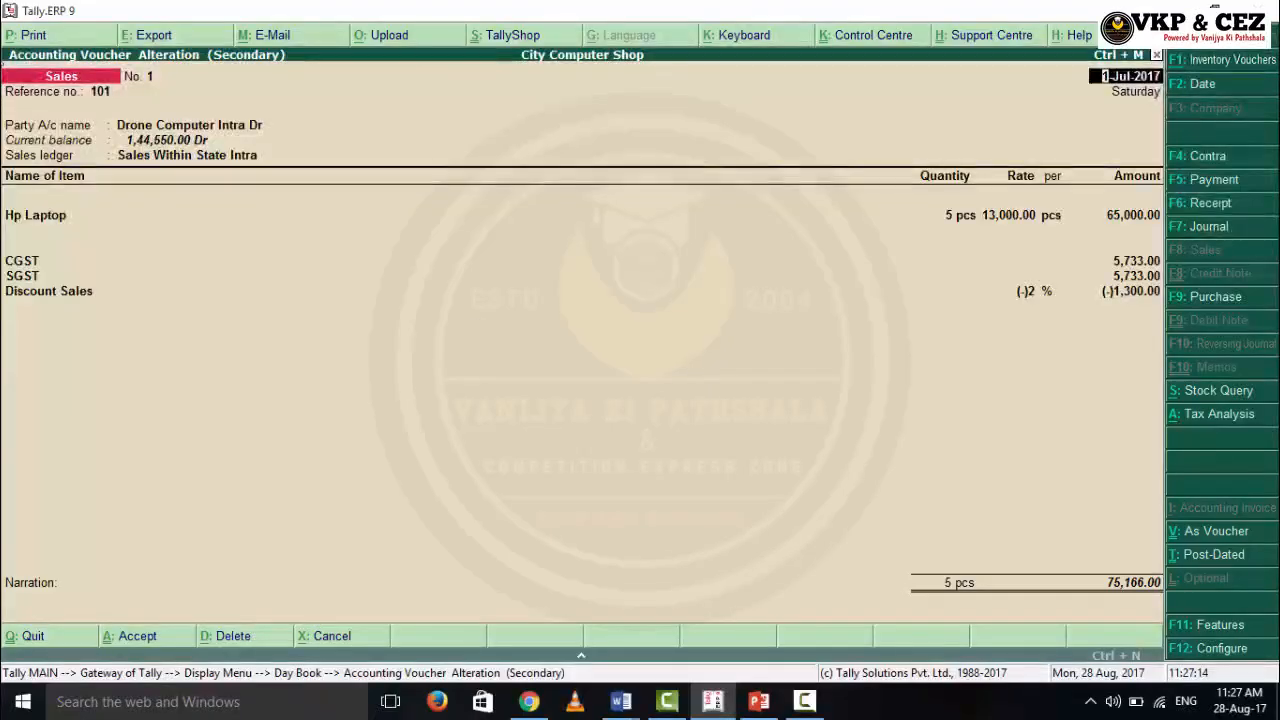
Reopen the voucher's invoice print configuration and set Print GST % column to Yes, keeping the options before it
left_click(56, 38)
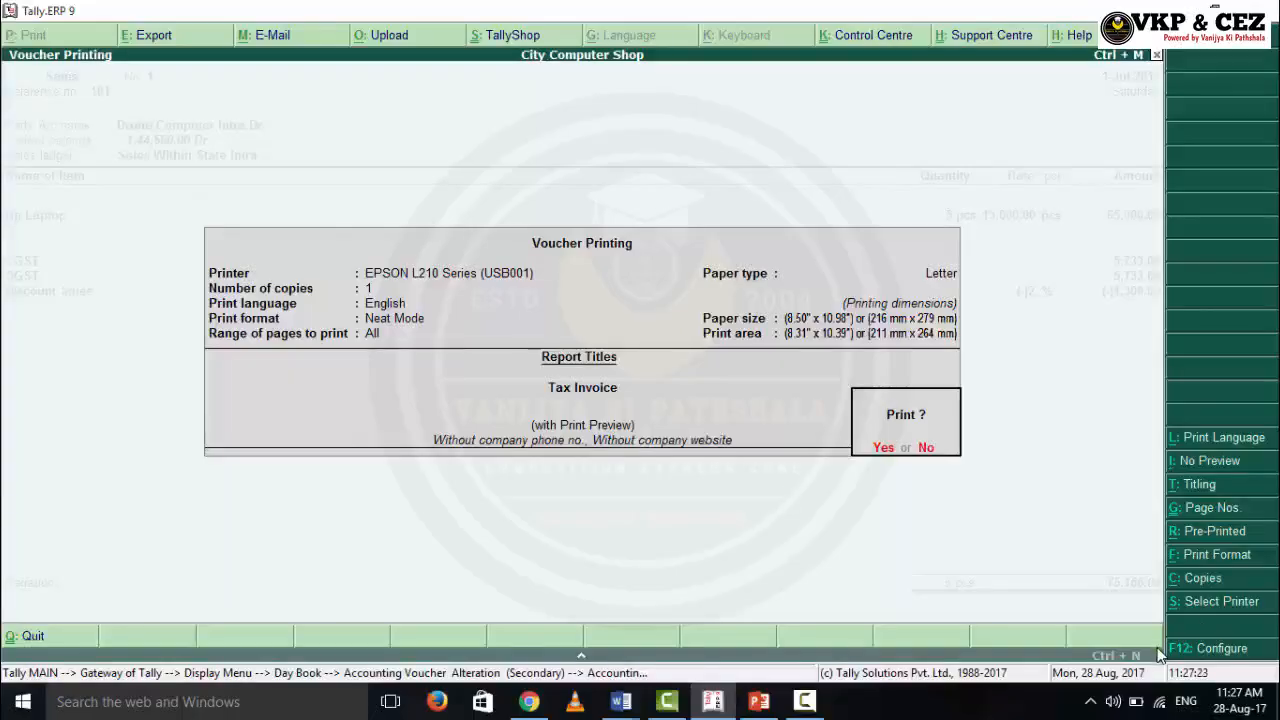
left_click(1220, 648)
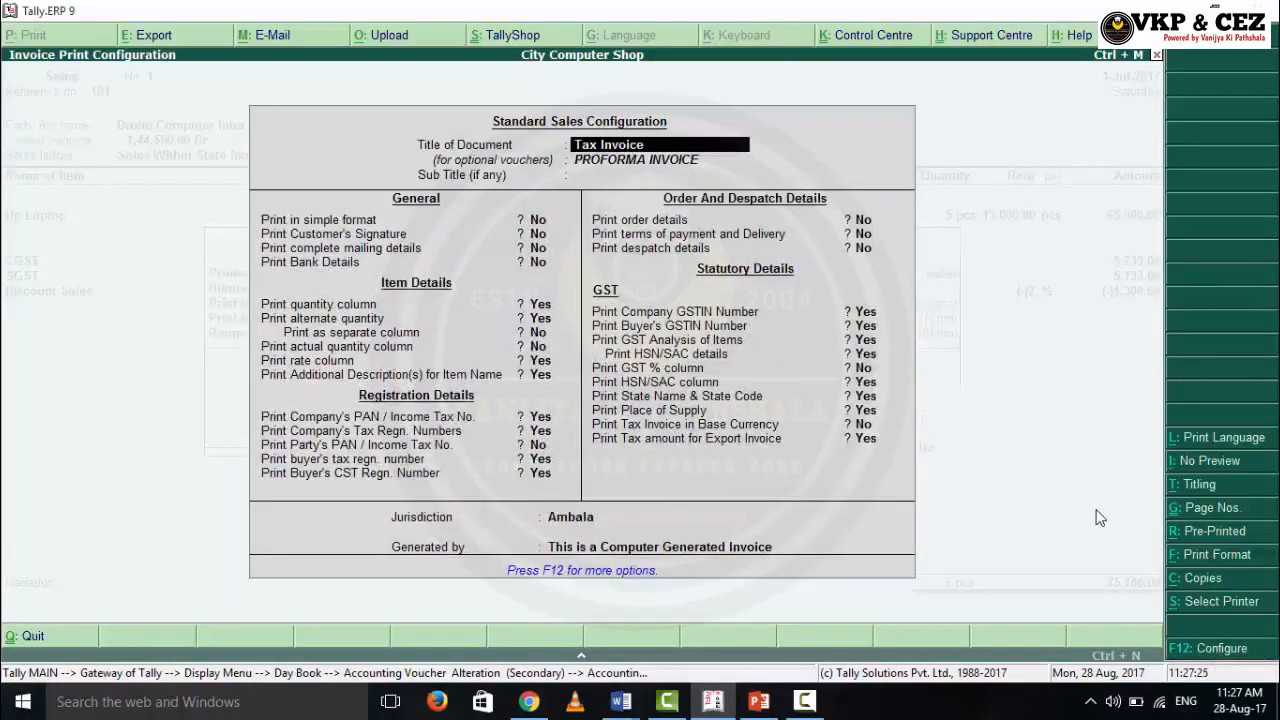
key("Return")
key("Return")
key("Return")
key("Return")
key("Return")
key("Return")
key("Return")
key("Return")
key("Return")
key("Return")
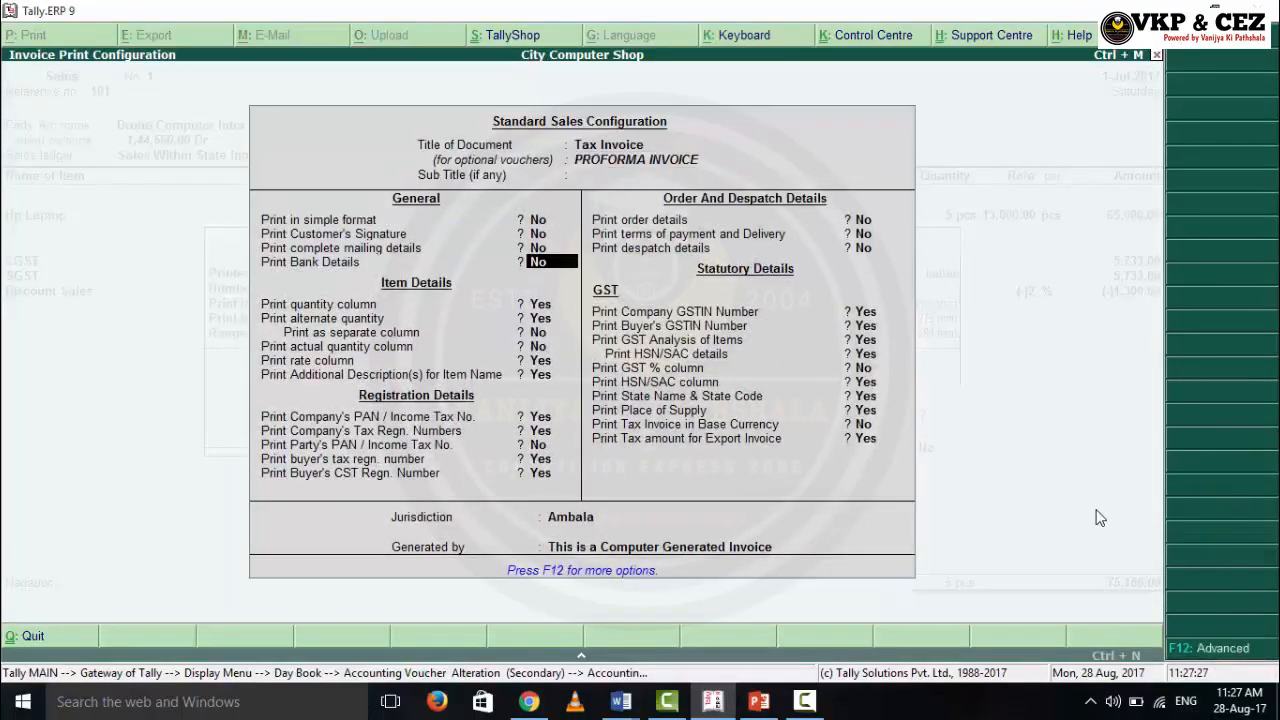
key("Return")
key("Return")
key("Return")
key("Return")
key("Return")
key("Return")
key("Return")
key("Return")
key("Return")
key("Return")
key("Return")
key("Return")
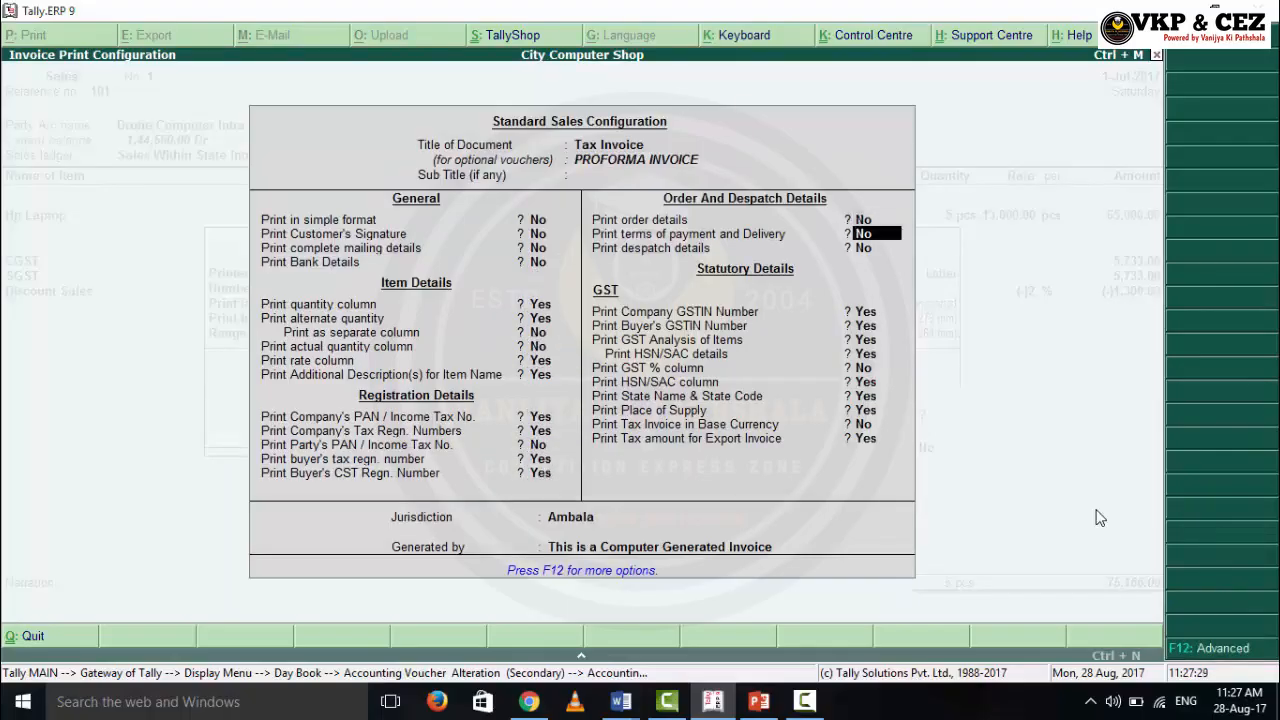
key("Return")
key("Return")
key("Return")
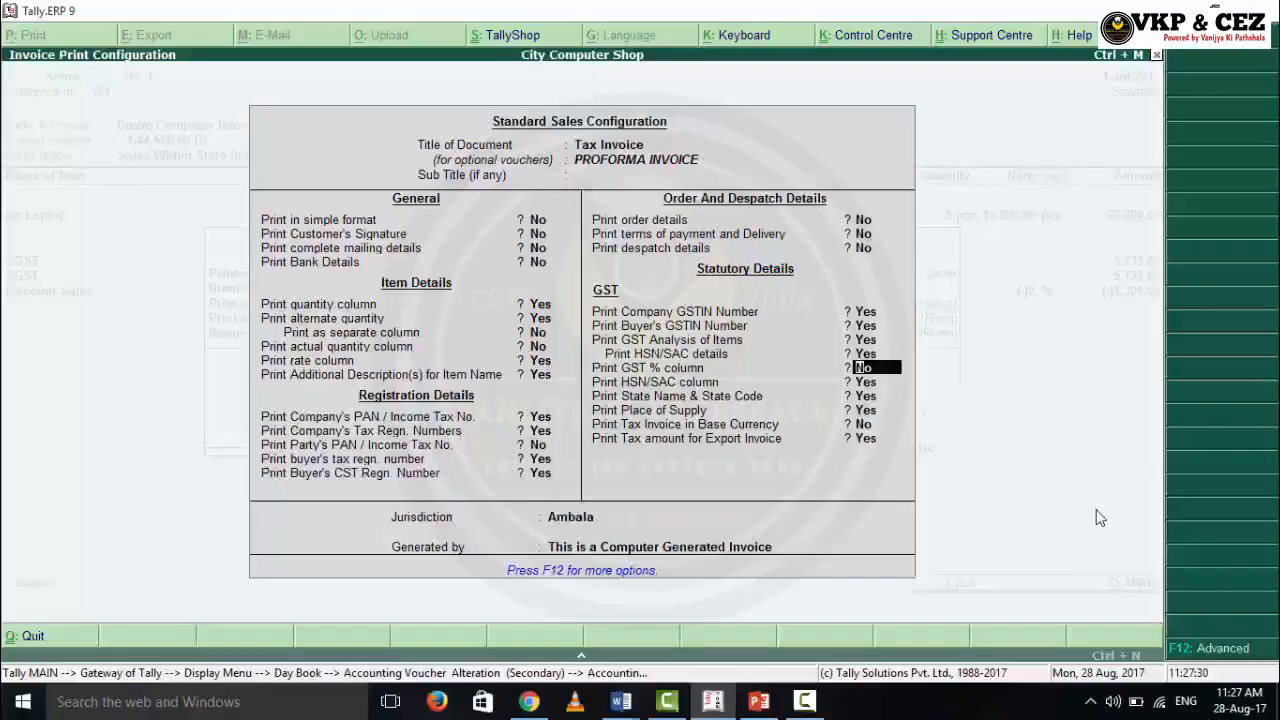
type("y")
key("Return")
Accept the rest of the sales print configuration and display the tax invoice preview again
key("Return")
key("Return")
key("Return")
key("Return")
key("Return")
key("Return")
key("Return")
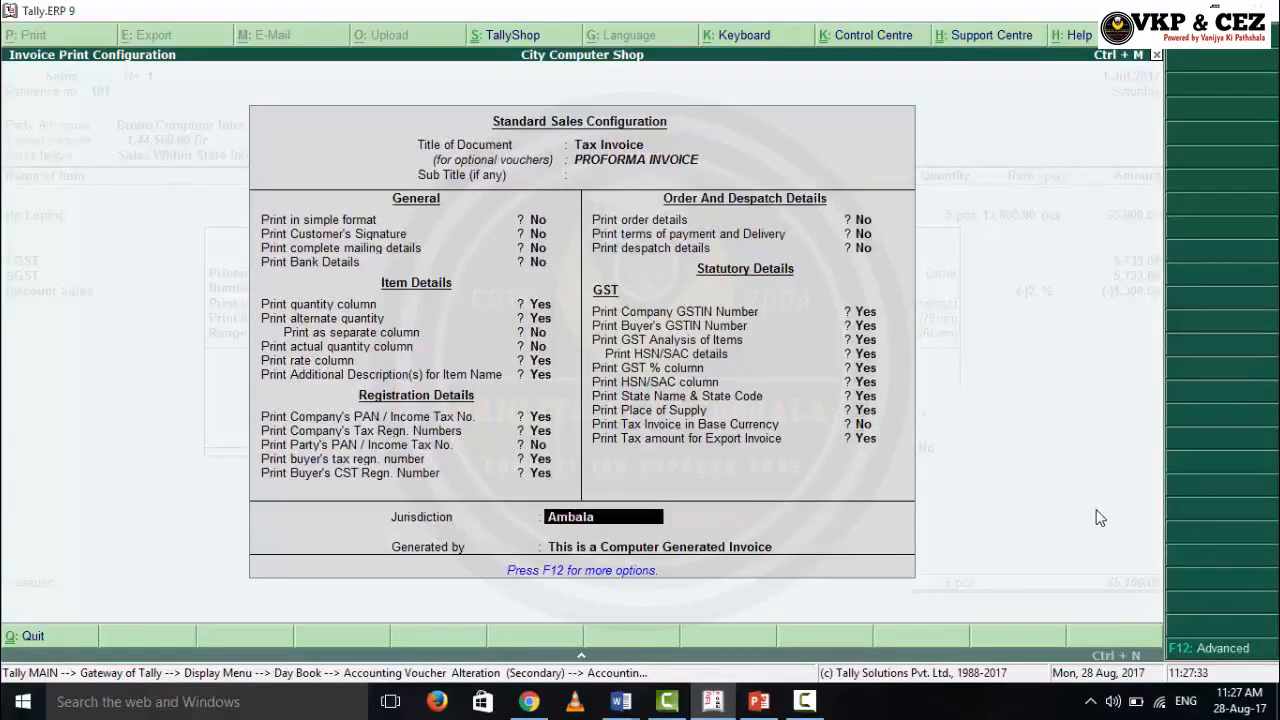
key("Return")
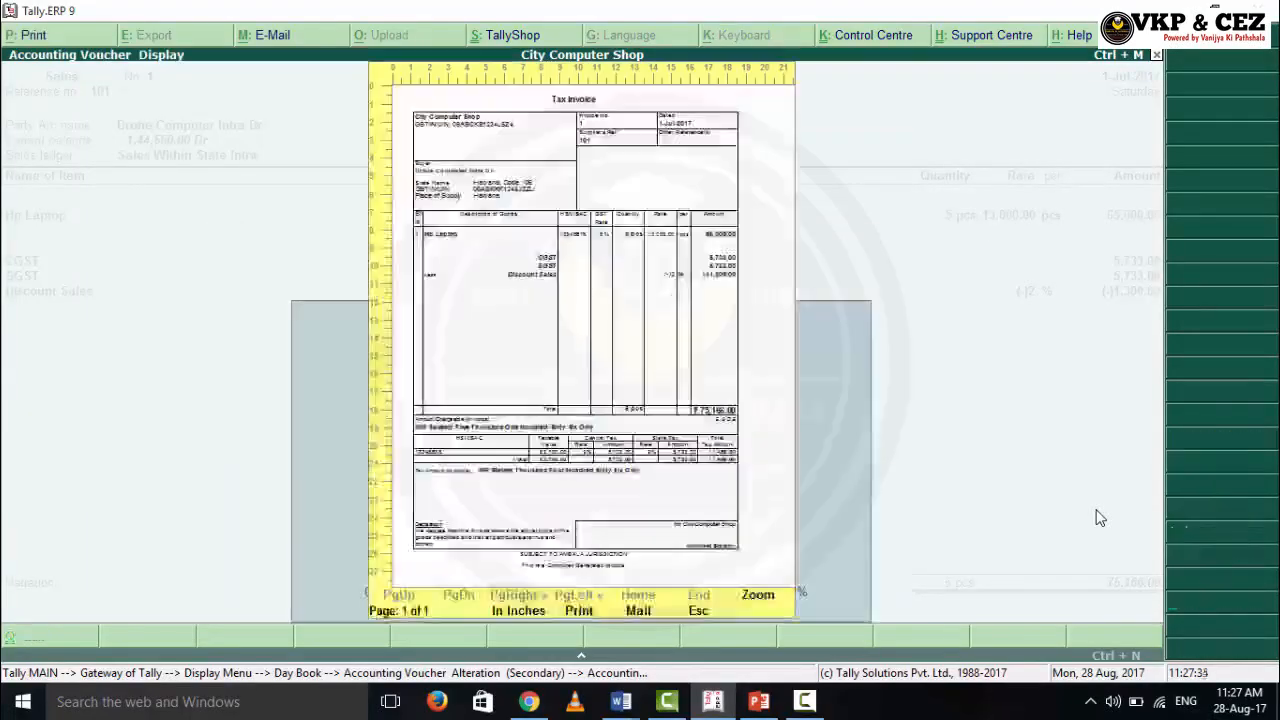
Enlarge the invoice preview, examine the GST rate column and the HSN/SAC tax summary, and return to the voucher
key("alt+z")
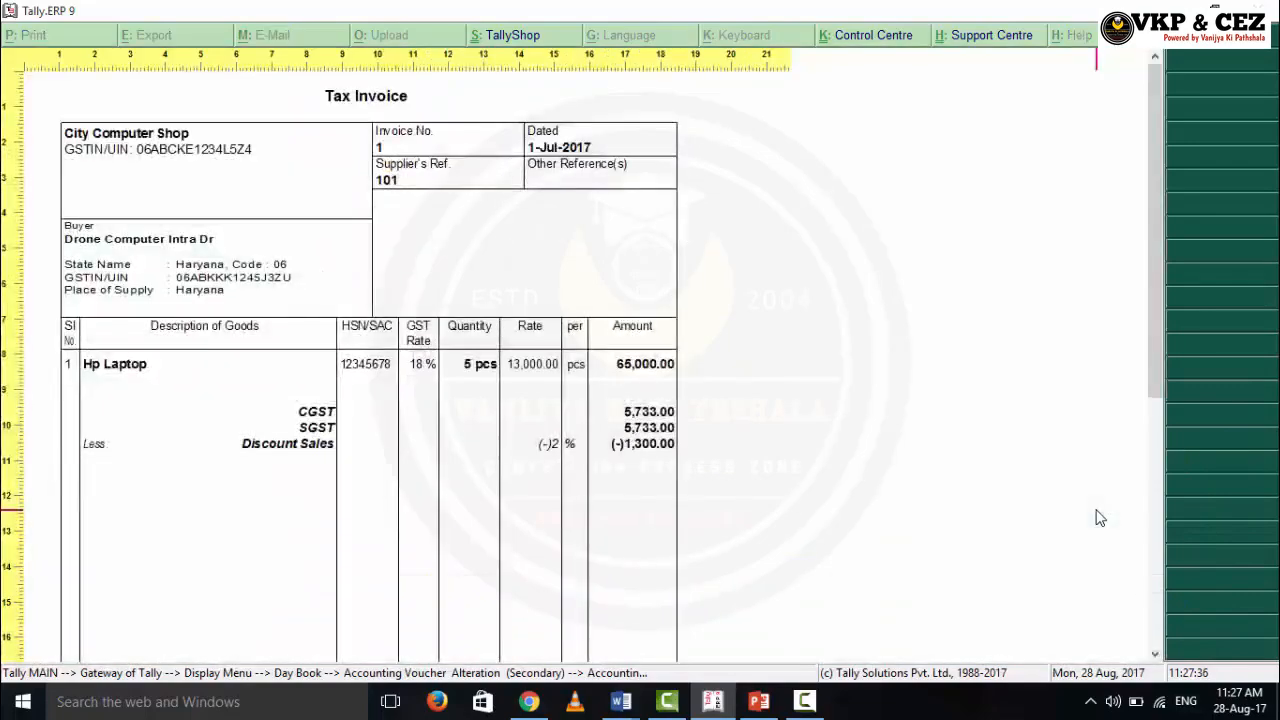
scroll(474, 380, "down", 5)
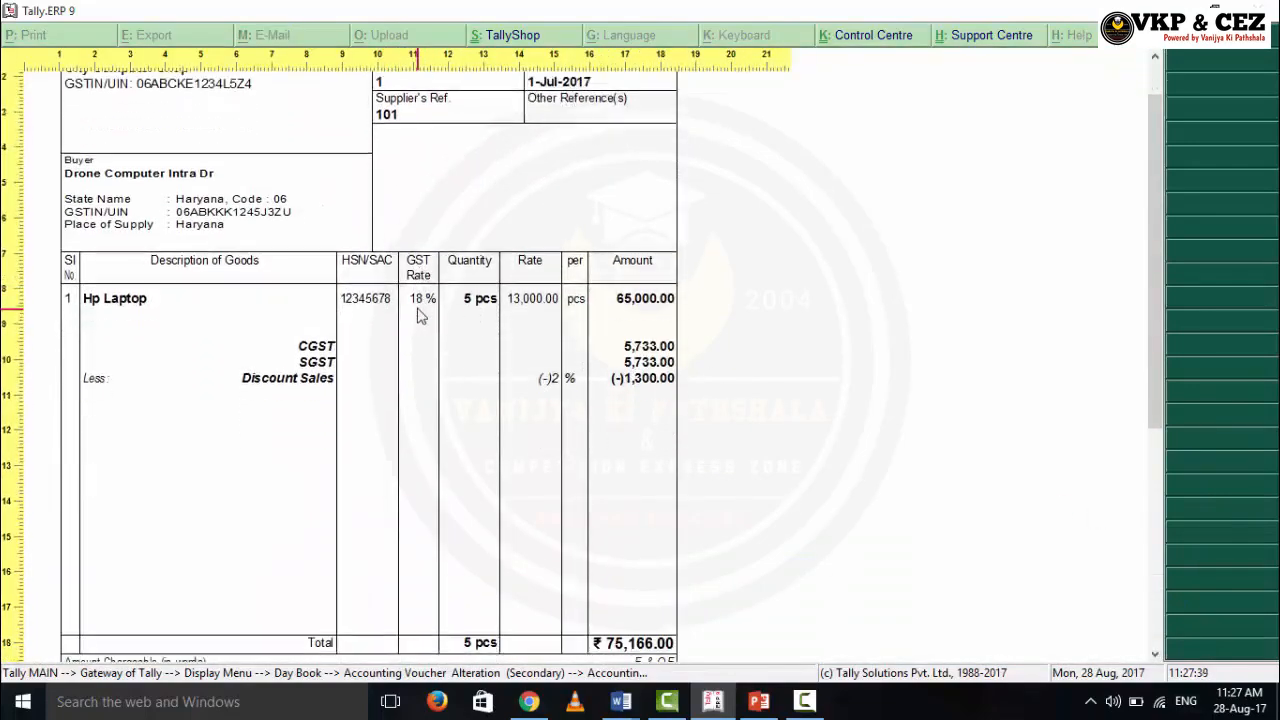
scroll(416, 360, "down", 4)
scroll(414, 400, "up", 10)
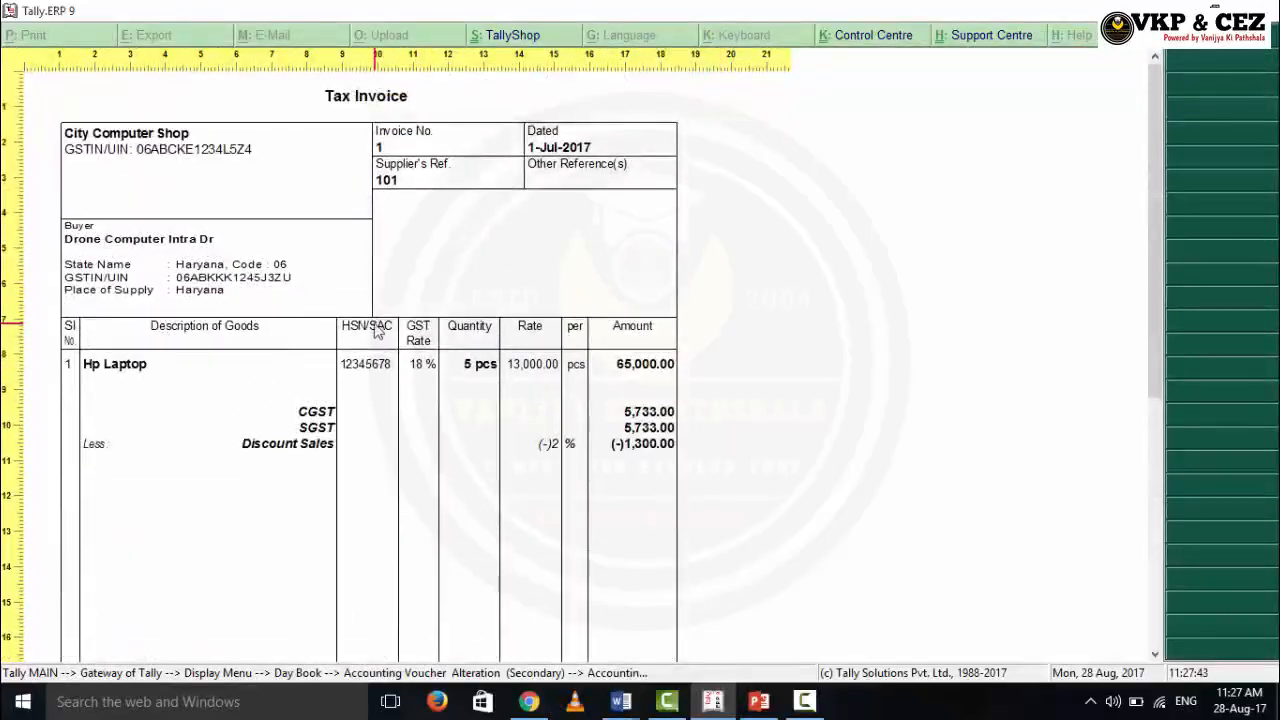
scroll(368, 370, "down", 1)
scroll(366, 370, "down", 7)
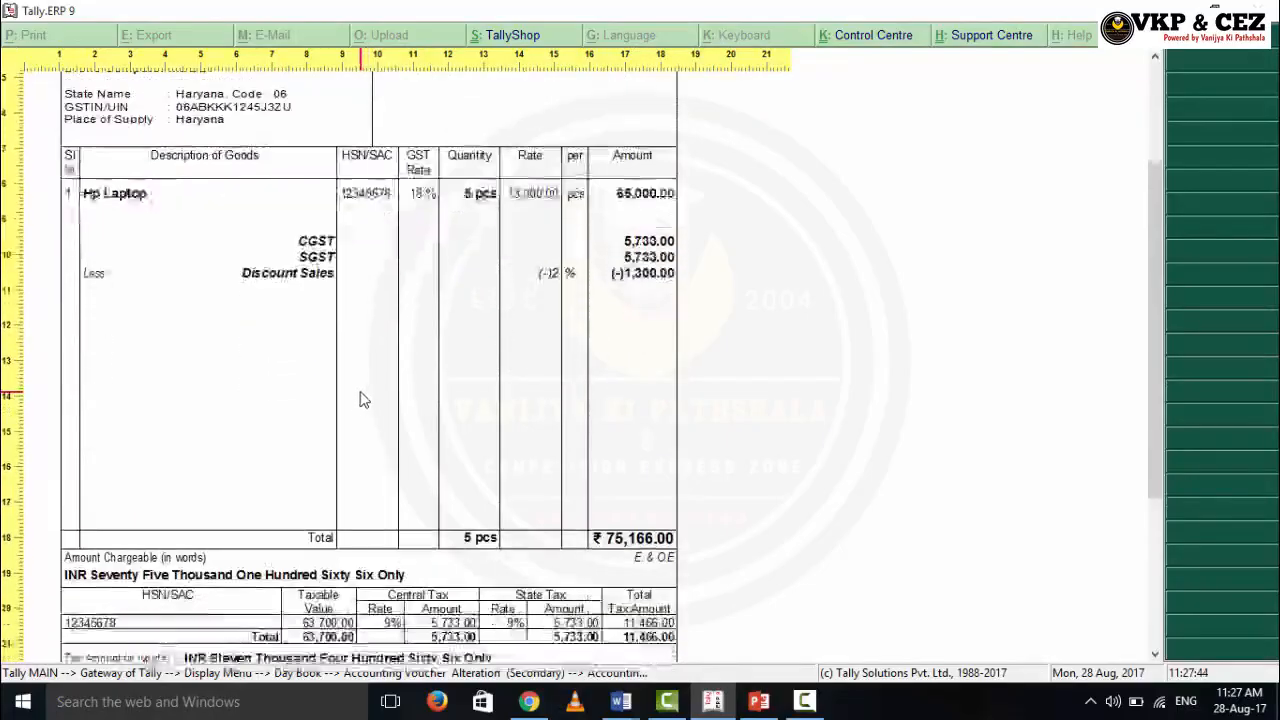
left_click(773, 466)
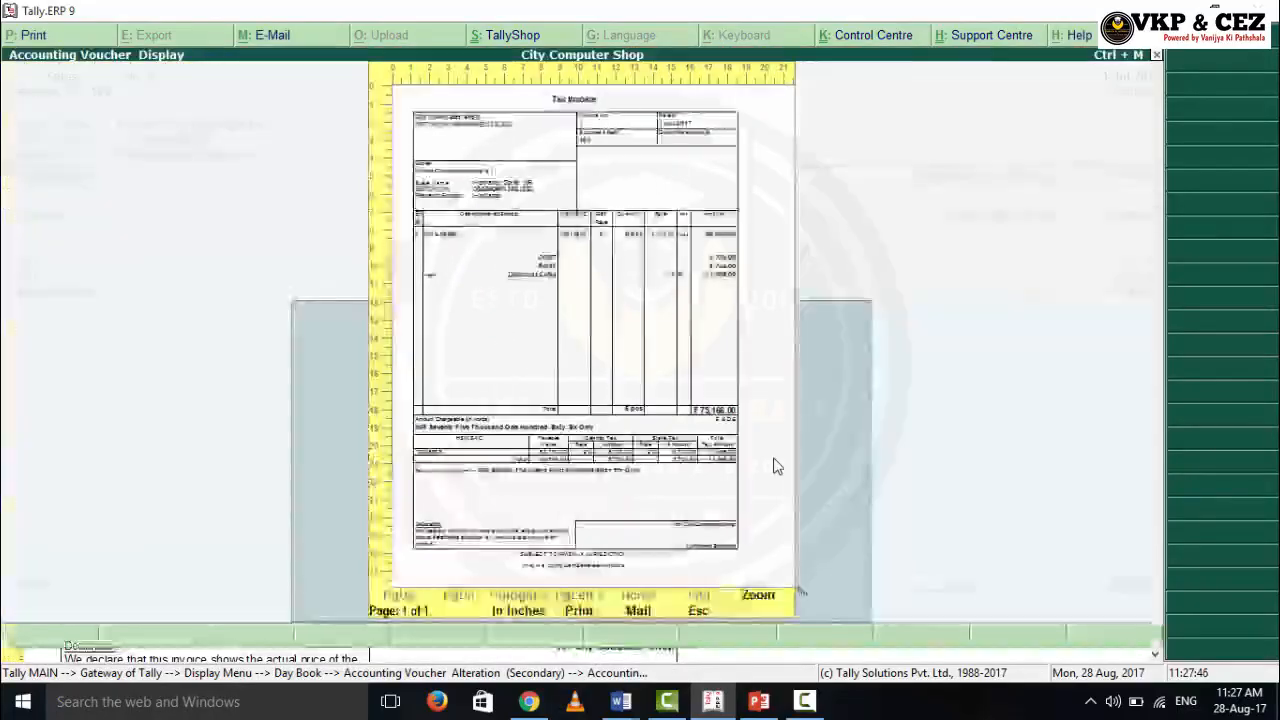
key("Escape")
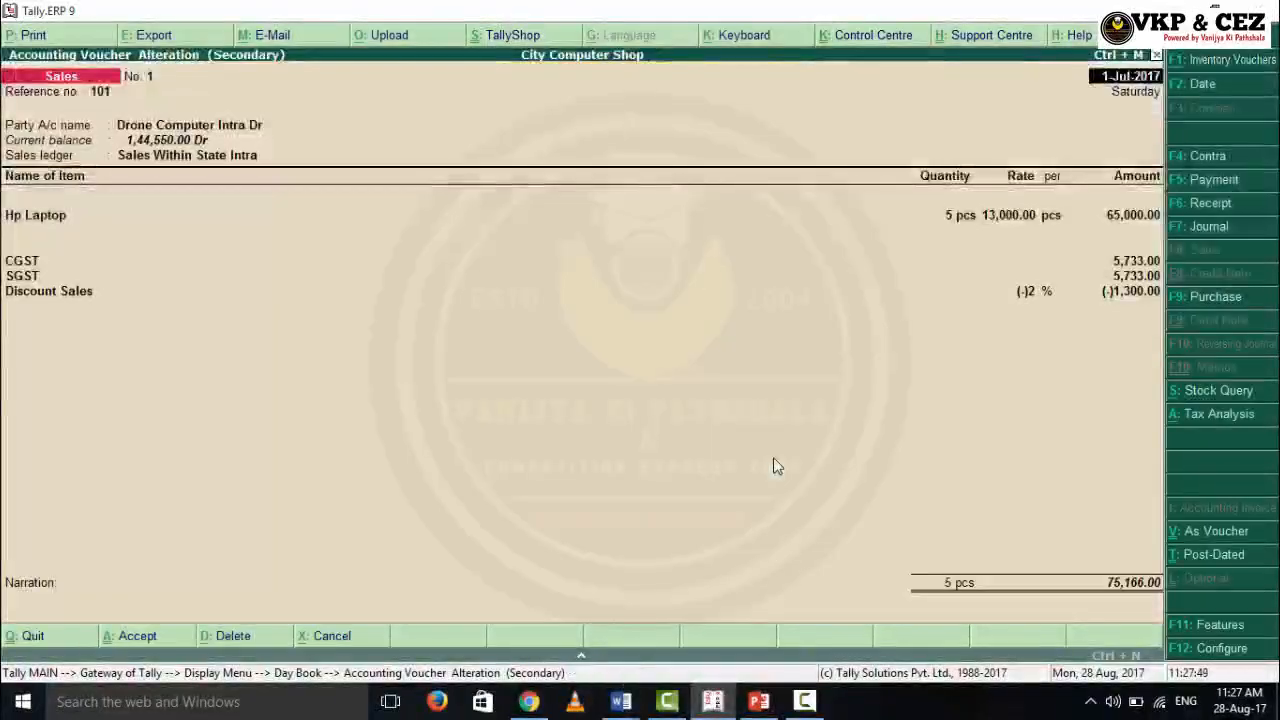
Open the advanced sales configuration from the voucher's print settings, review its options, and accept both configuration screens as they are
key("alt+p")
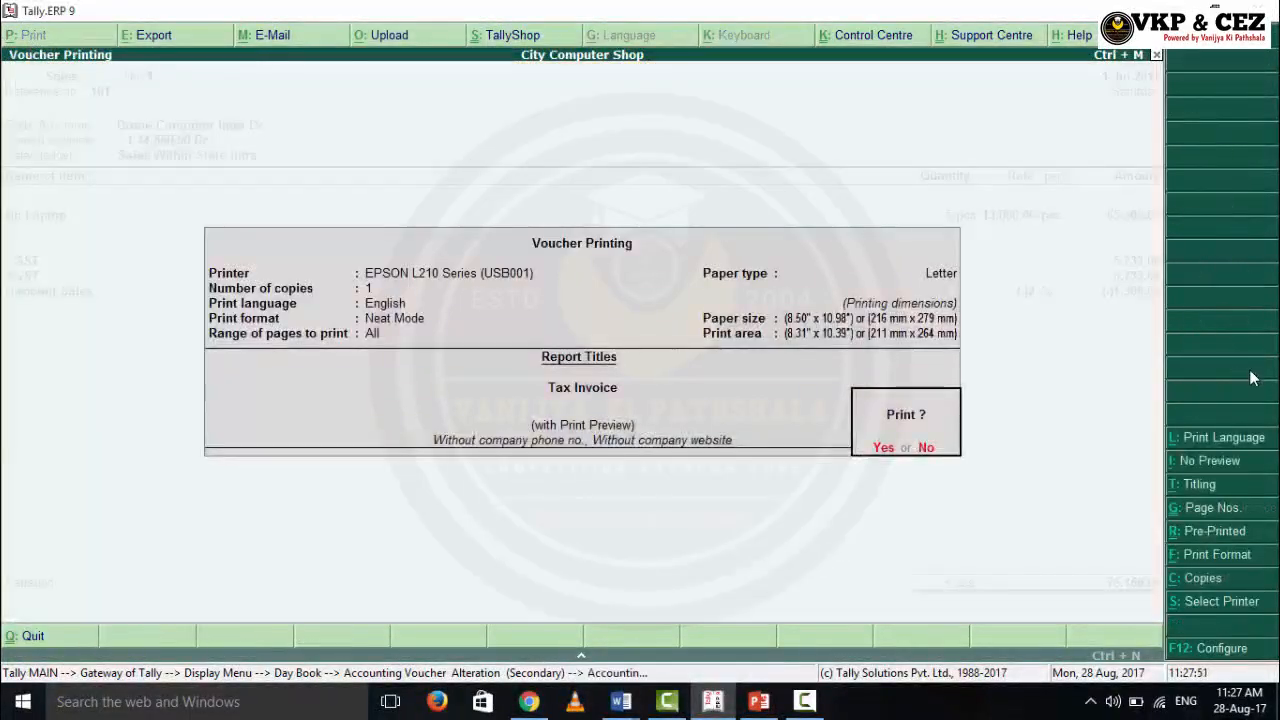
key("F12")
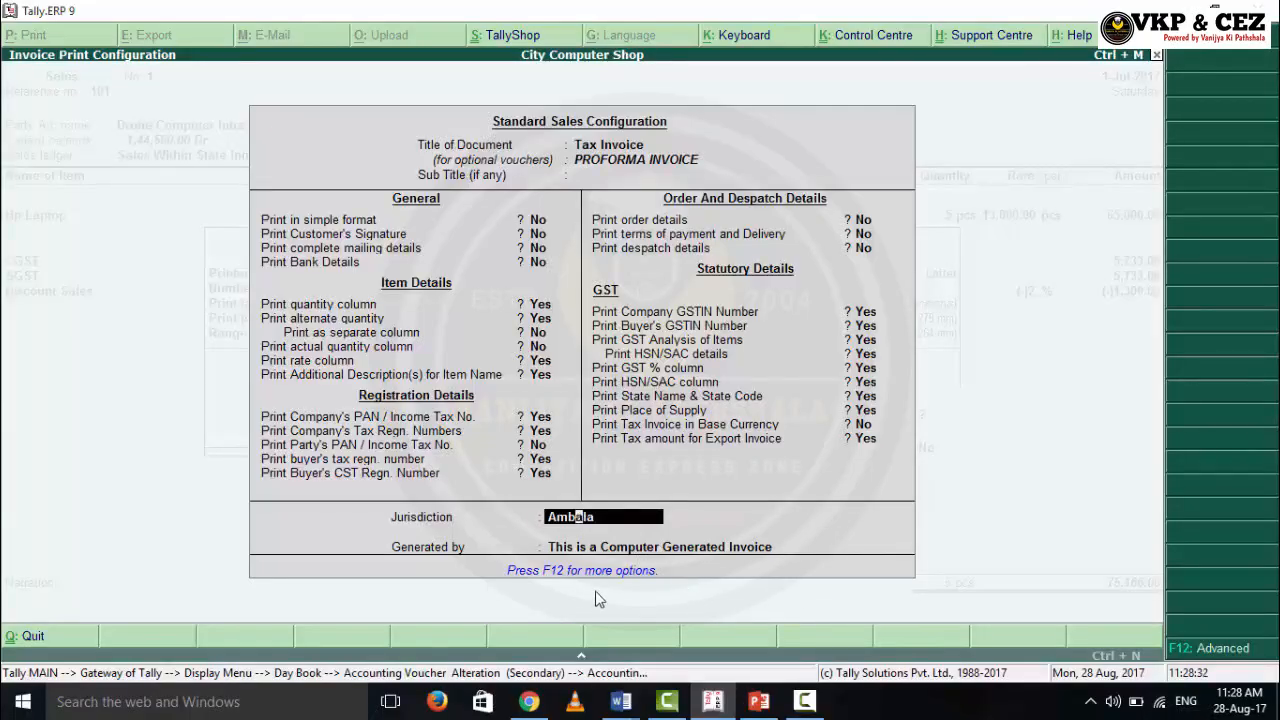
key("F12")
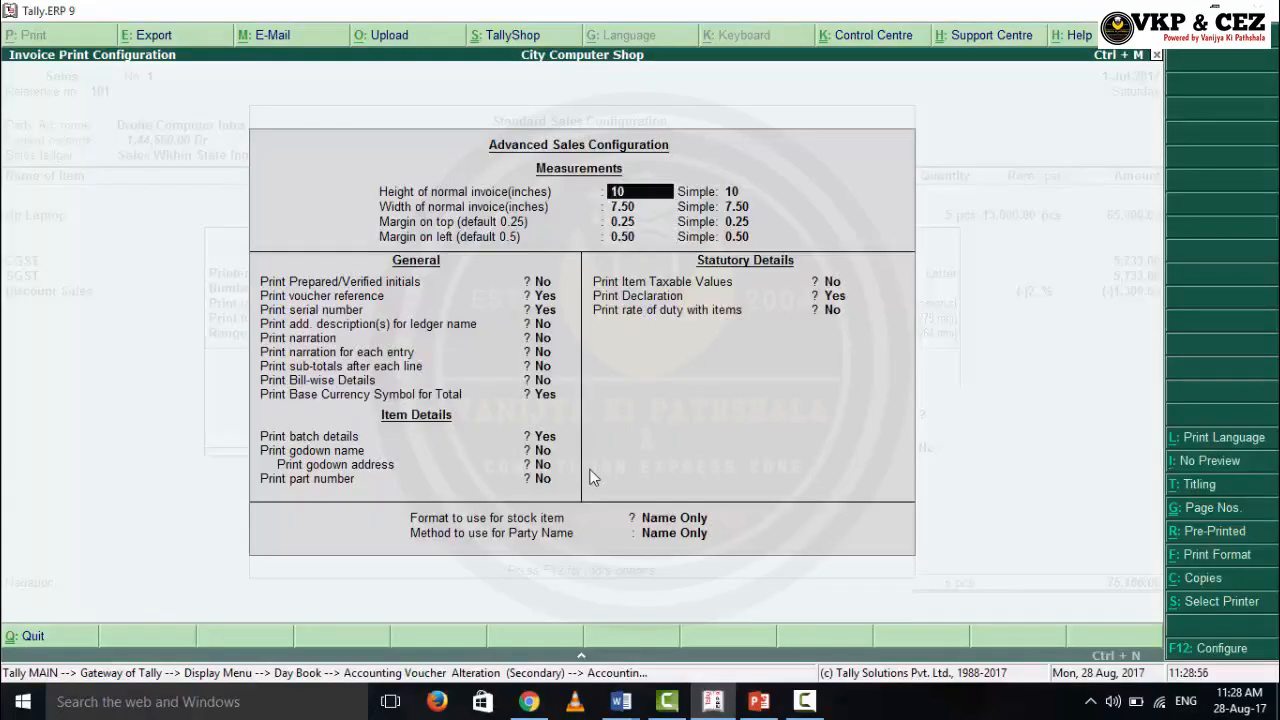
key("ctrl+a")
key("ctrl+a")
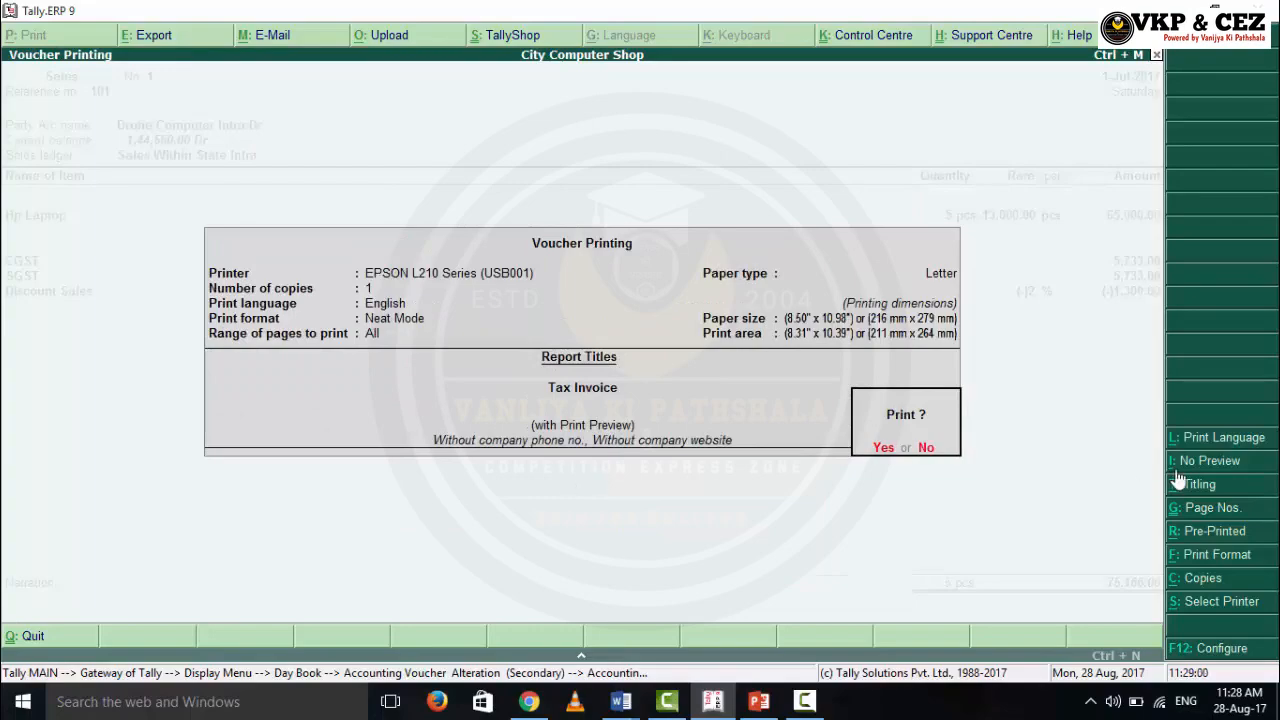
Display the voucher's print preview from the print confirmation and enlarge the tax invoice
left_click(884, 449)
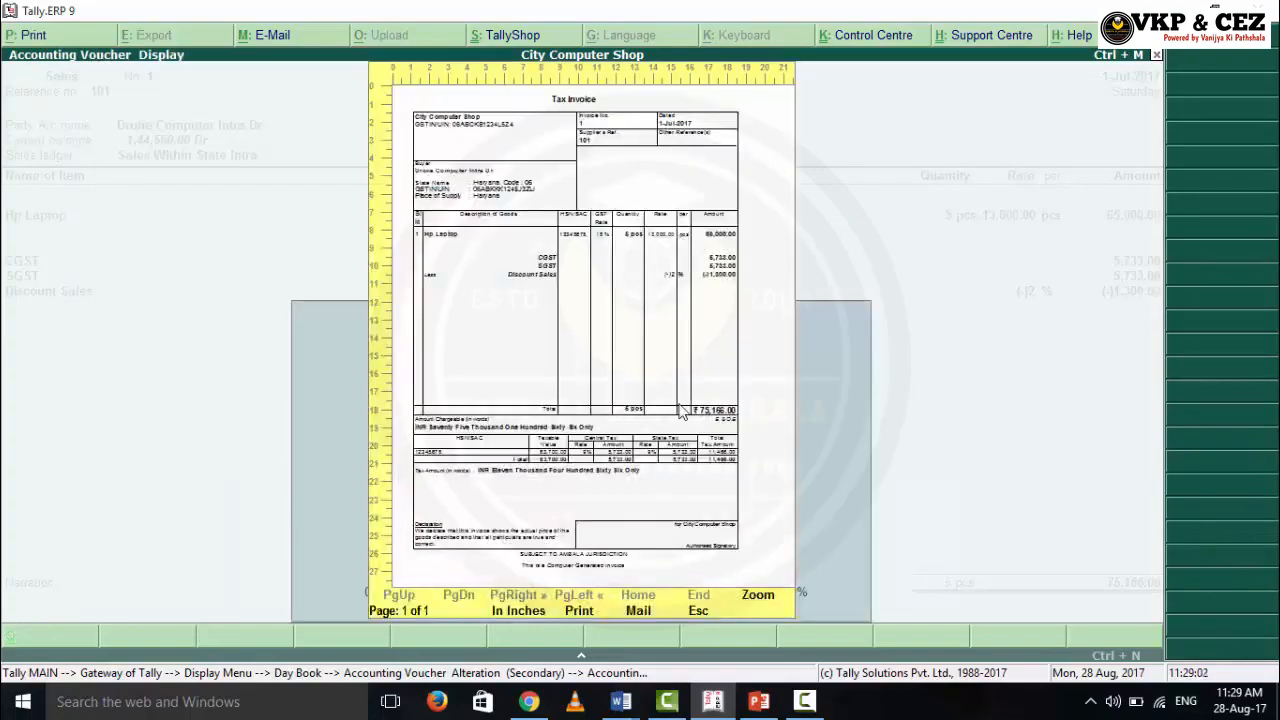
left_click(457, 543)
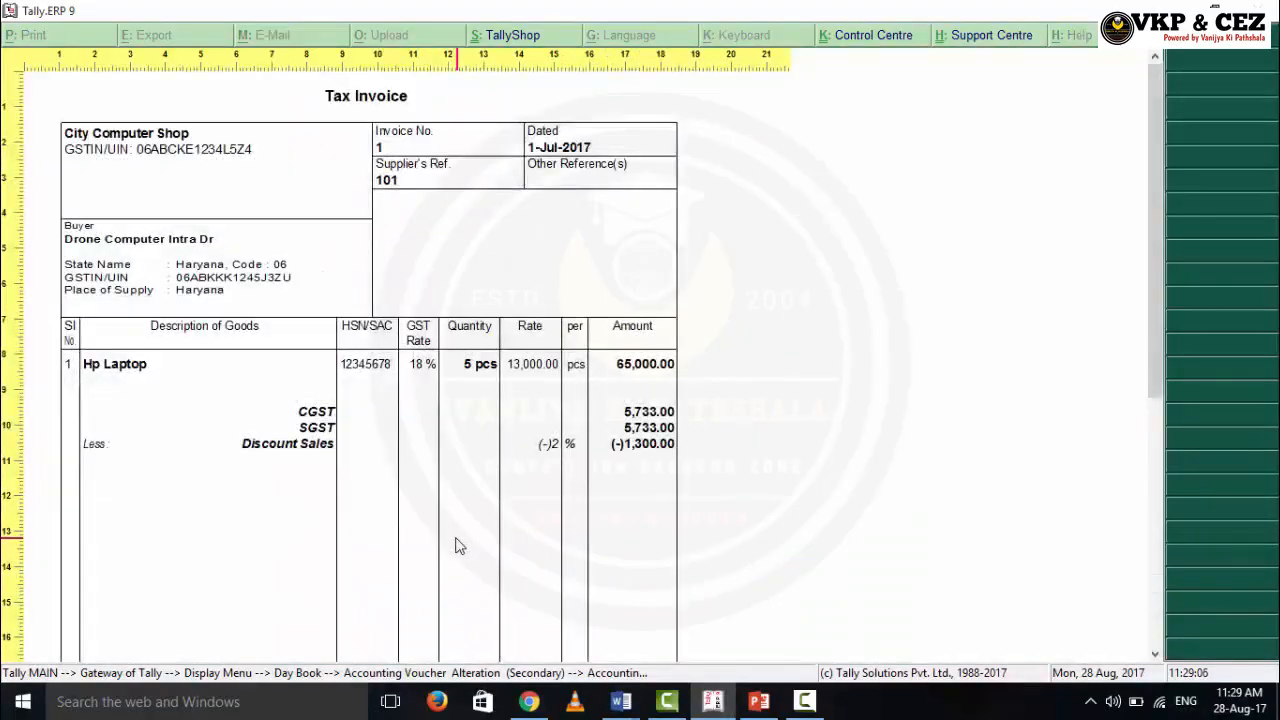
Examine the declaration at the foot of the tax invoice preview, then quit the preview and voucher back to the Gateway of Tally
scroll(457, 543, "down", 10)
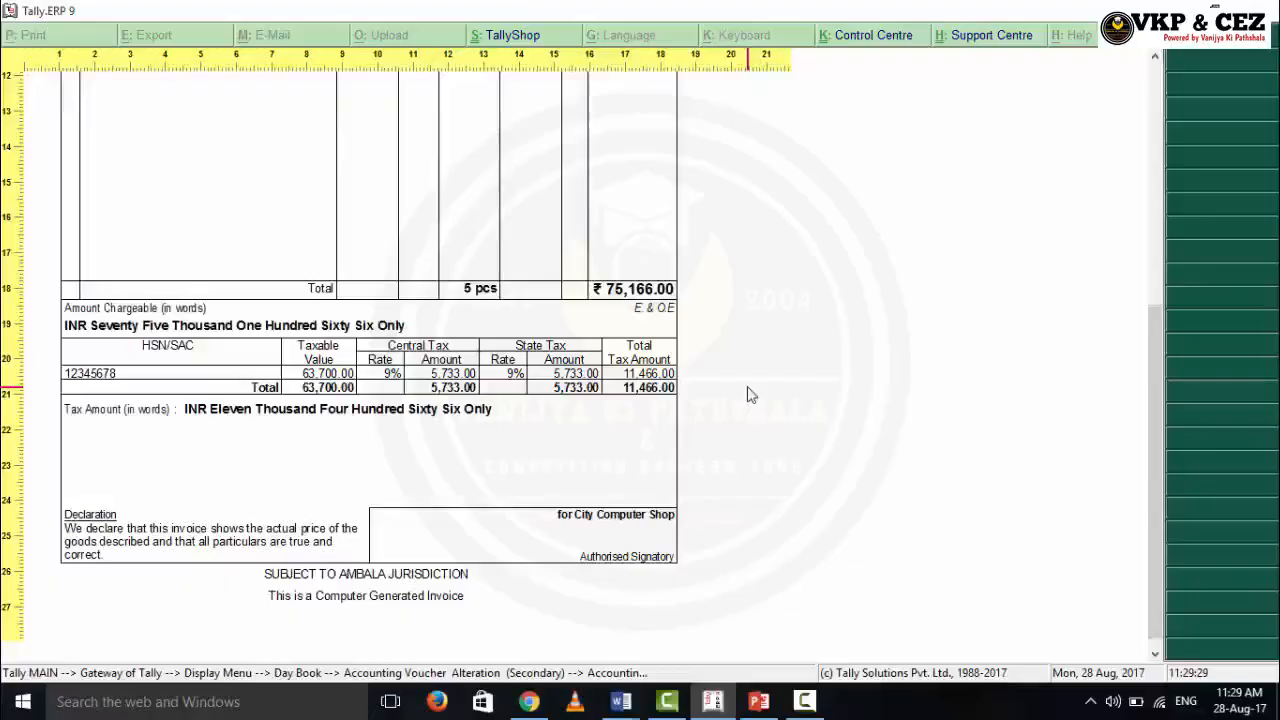
key("Escape")
key("Escape")
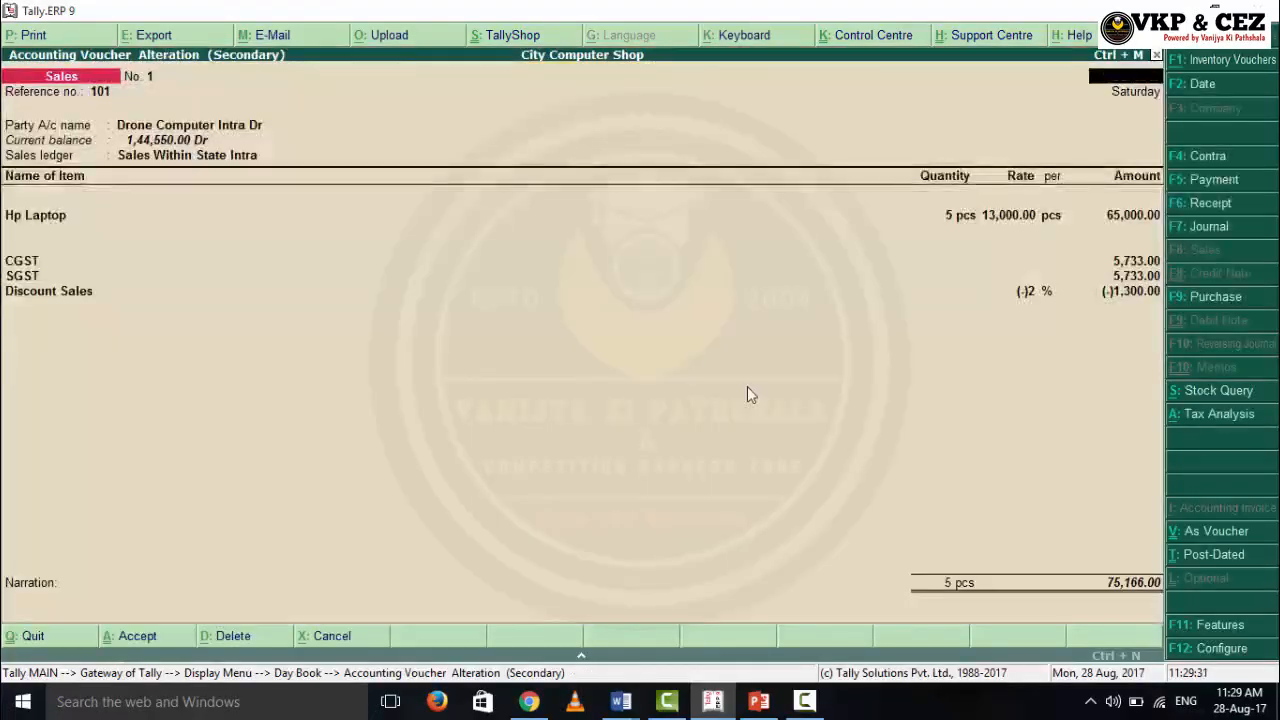
key("Escape")
key("y")
key("Escape")
key("Escape")
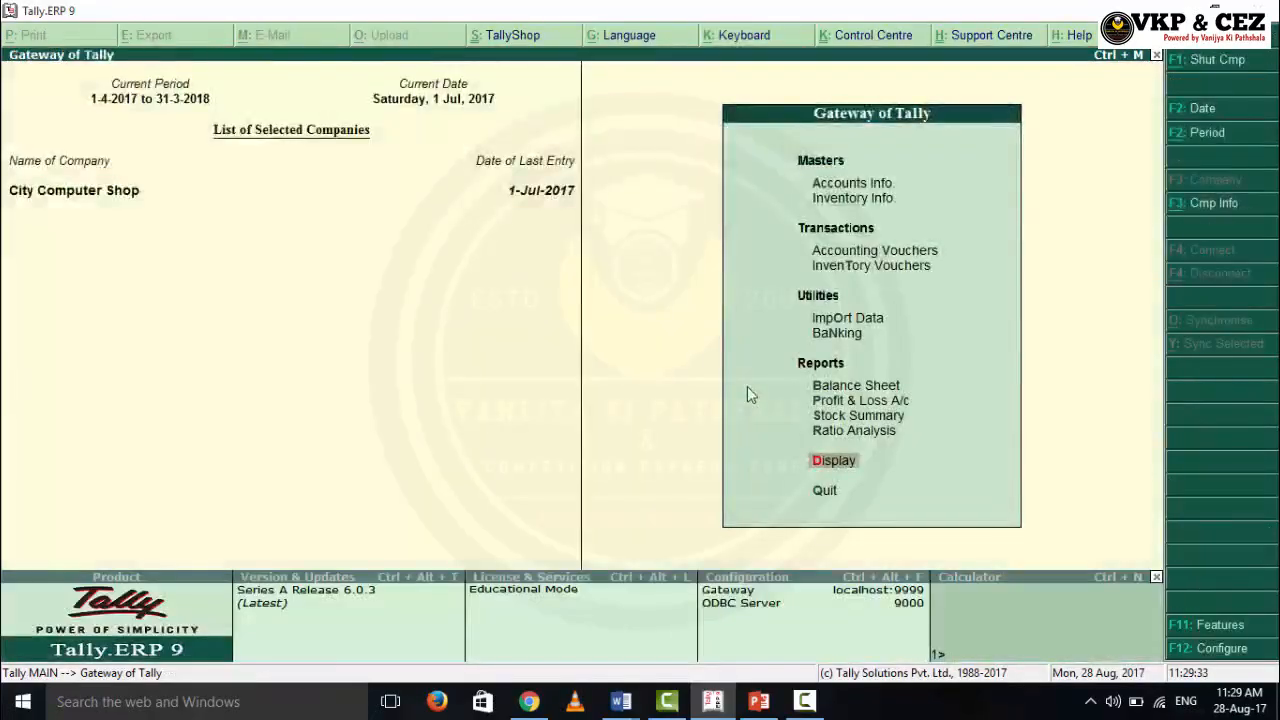
Bring up the list of voucher types for alteration from the accounts masters
left_click(876, 186)
key("Return")
key("Down")
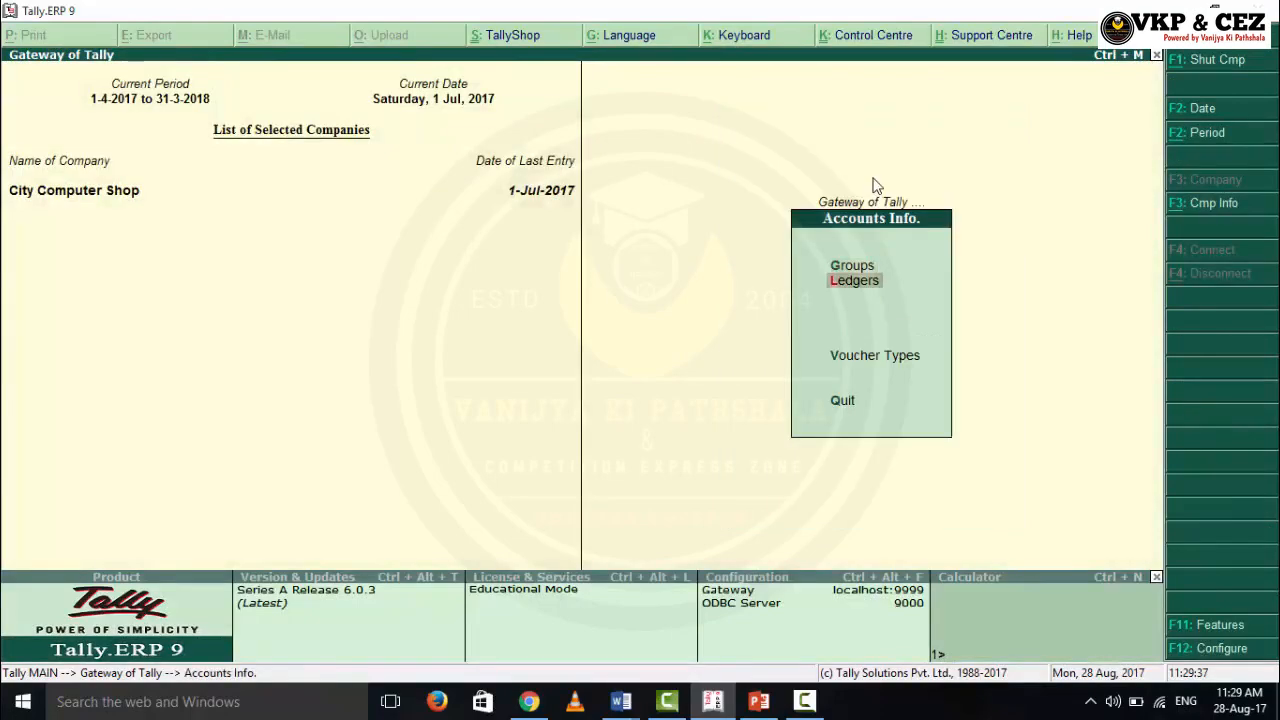
key("Down")
key("Down")
key("Up")
key("Return")
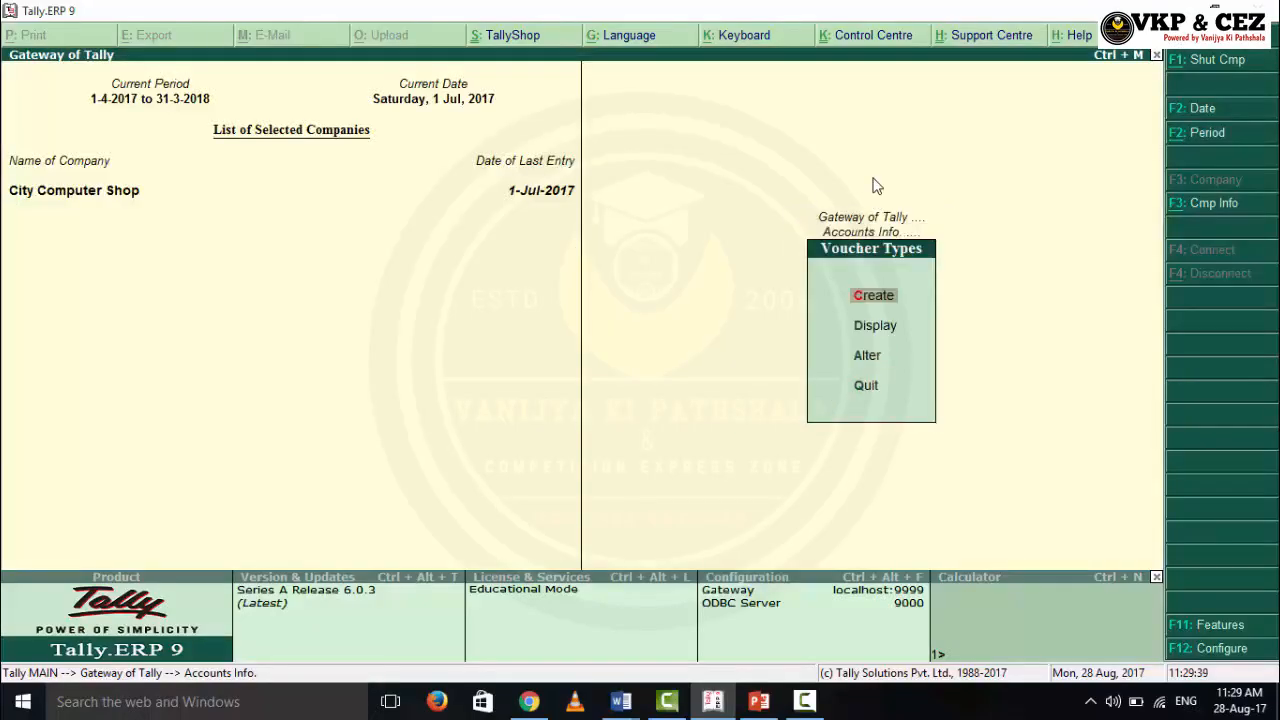
key("Down")
key("Down")
key("Down")
key("Up")
key("Return")
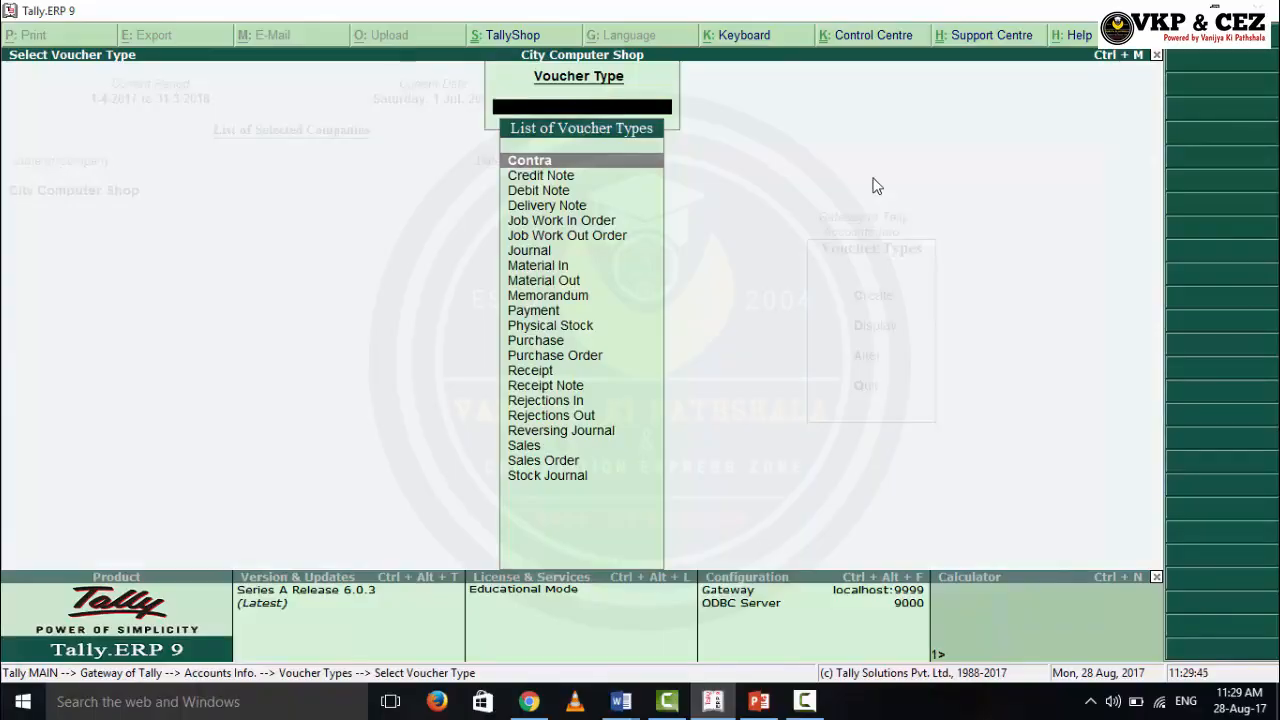
Select the Sales voucher type and open it for alteration
key("Down")
key("Down")
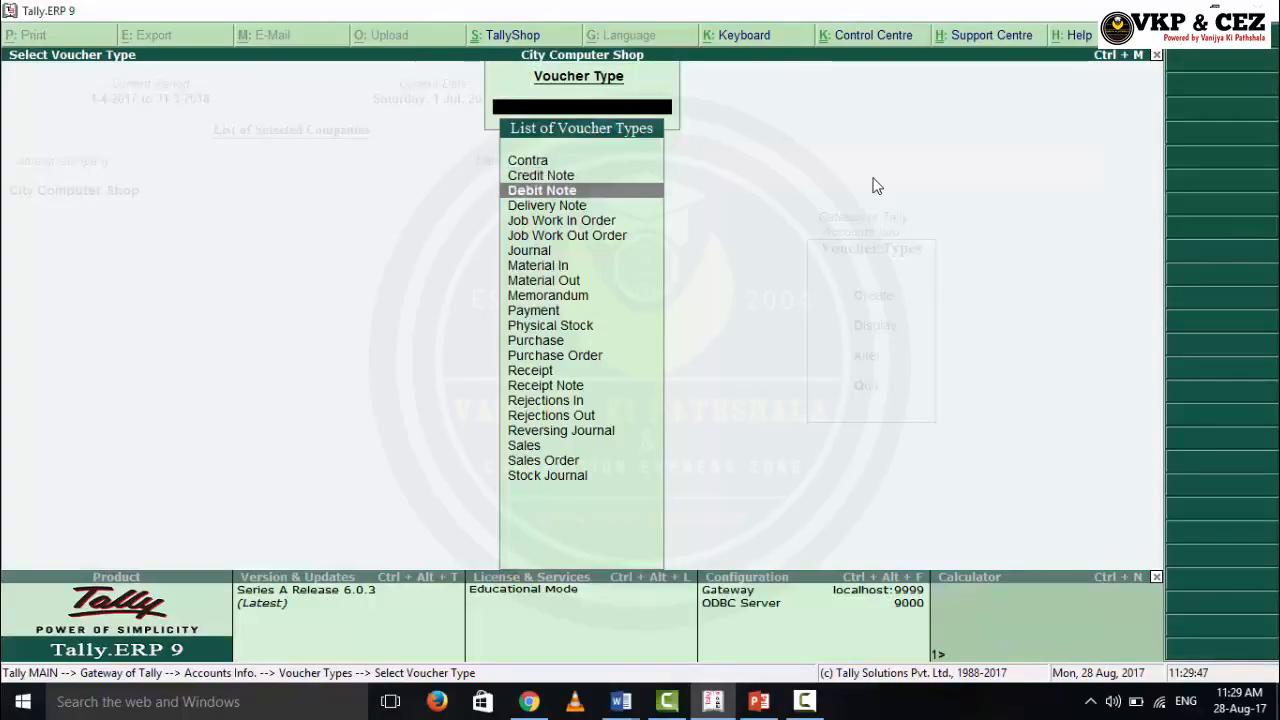
key("Down")
key("Down")
key("Down")
key("Down")
key("Down")
key("Down")
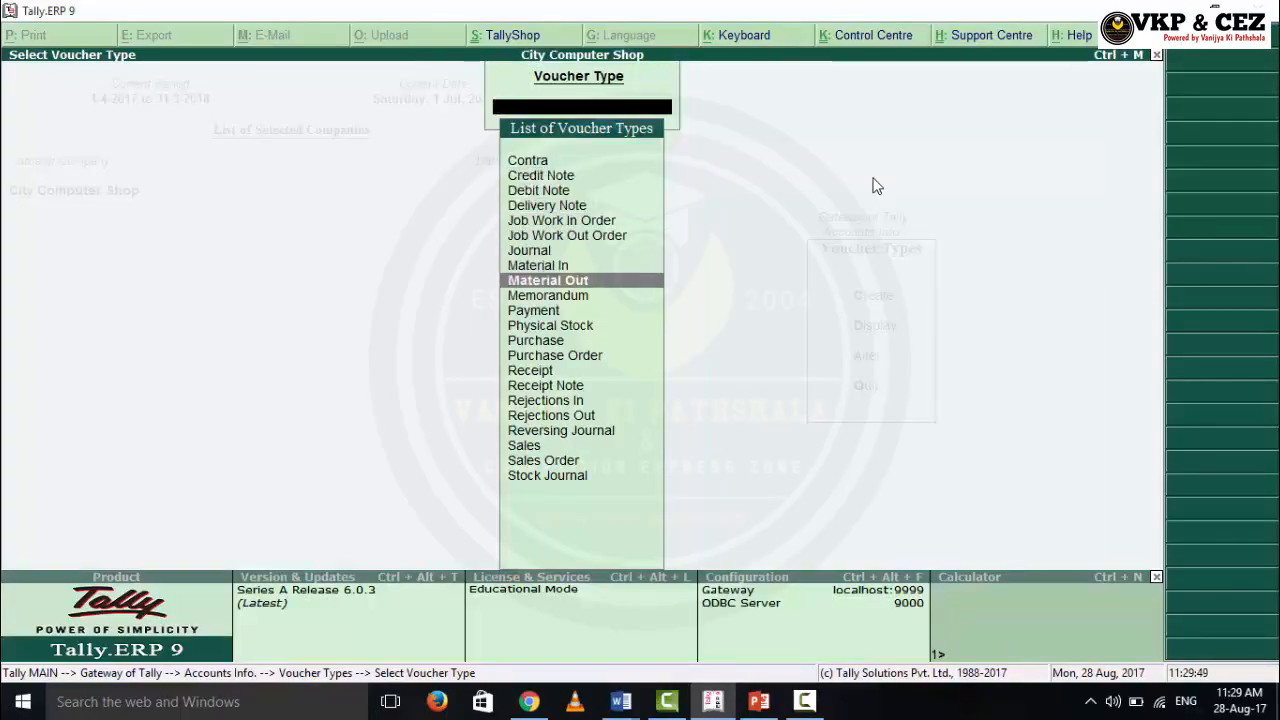
key("Down")
key("Down")
key("Down")
key("Down")
key("Down")
key("Down")
key("Down")
key("Down")
key("Down")
key("Down")
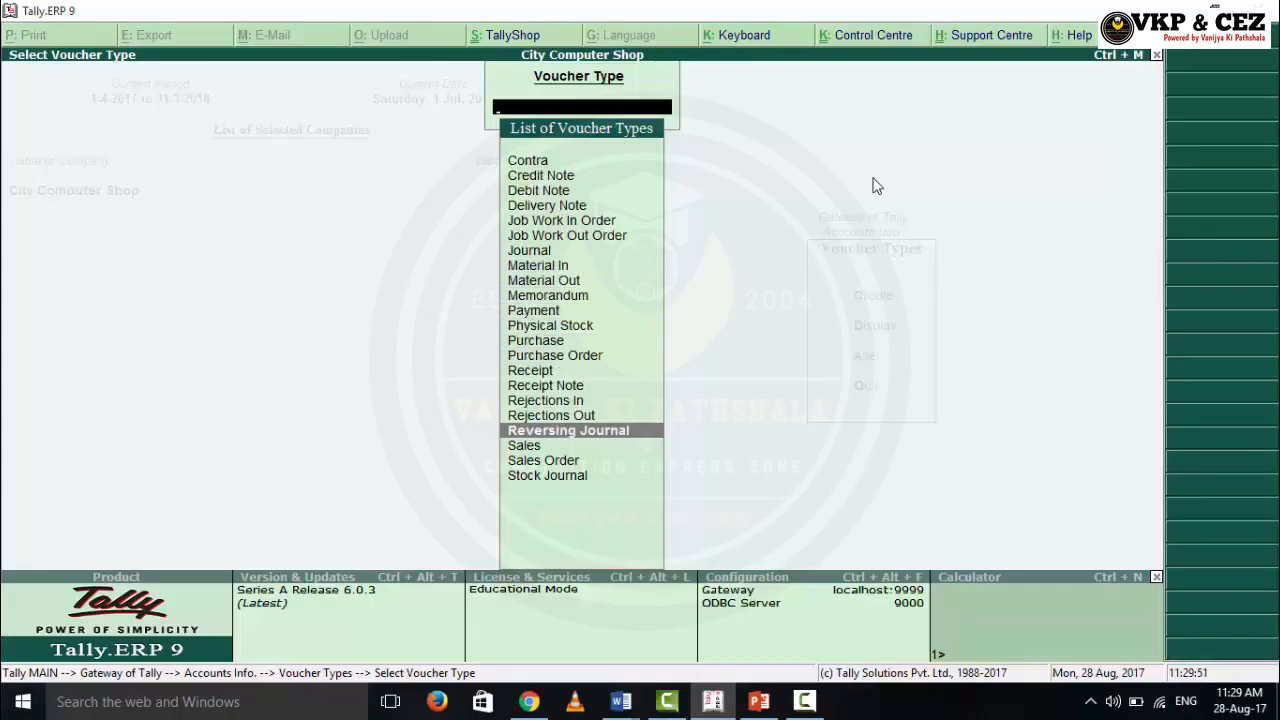
key("Down")
key("Return")
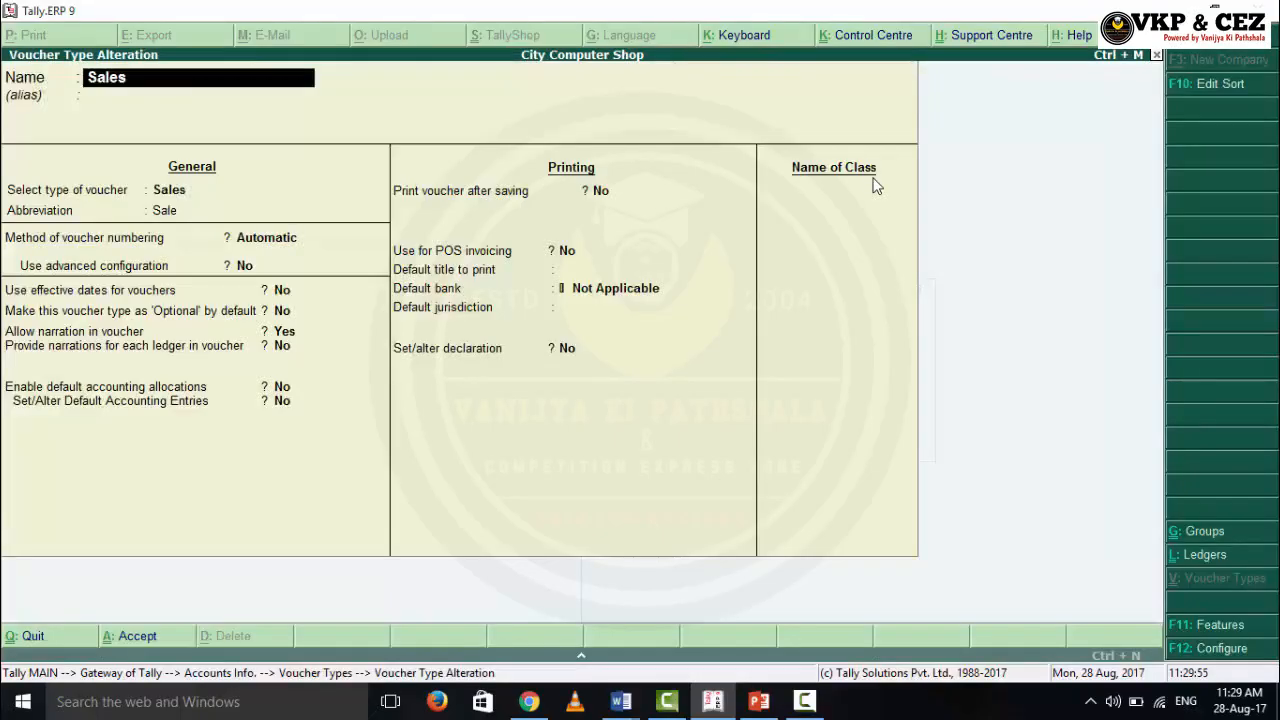
Keep the Sales voucher type's general and printing settings as they are and set the set/alter declaration option to Yes
key("Return")
key("Return")
key("Return")
key("Return")
key("Return")
key("Return")
key("Return")
key("Return")
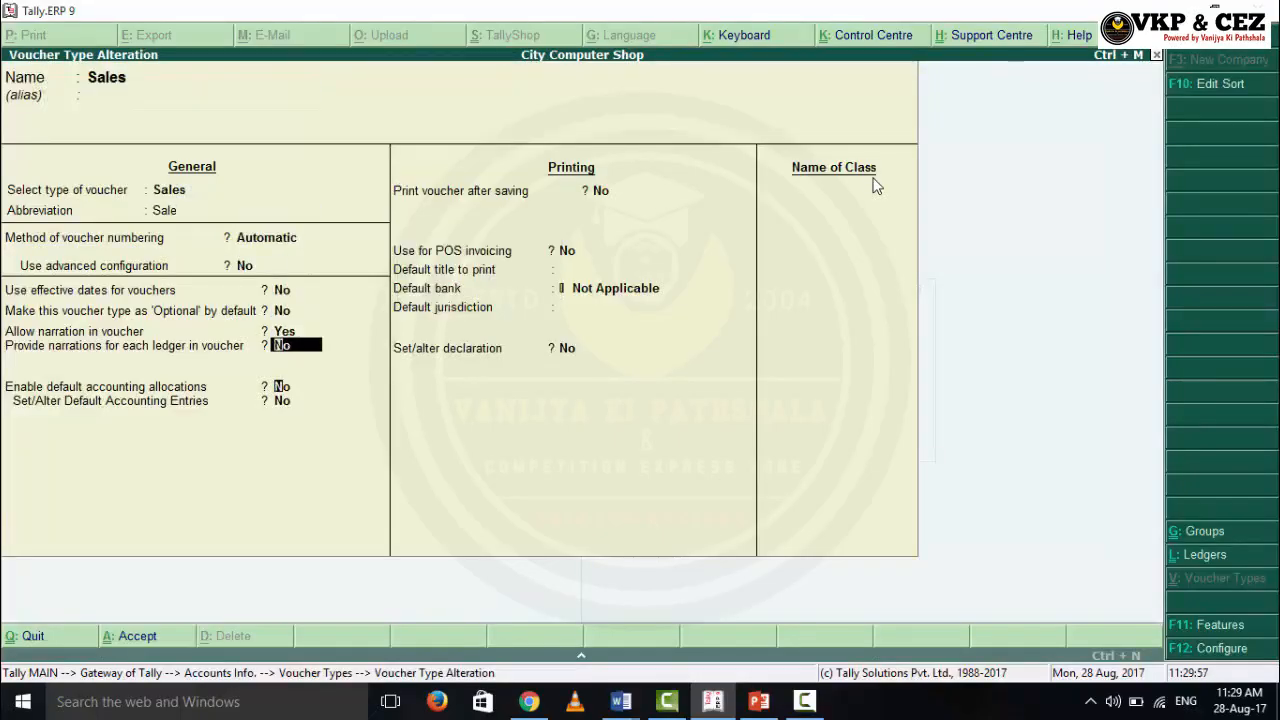
key("Return")
key("Return")
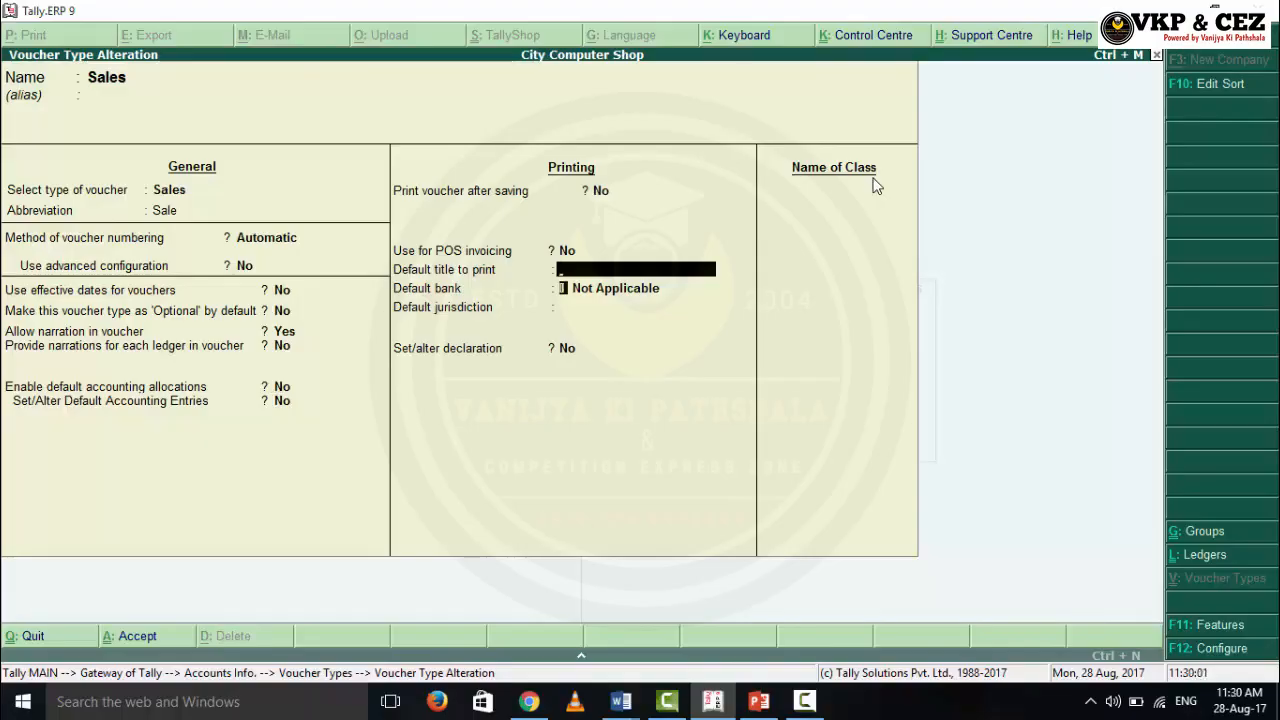
key("Return")
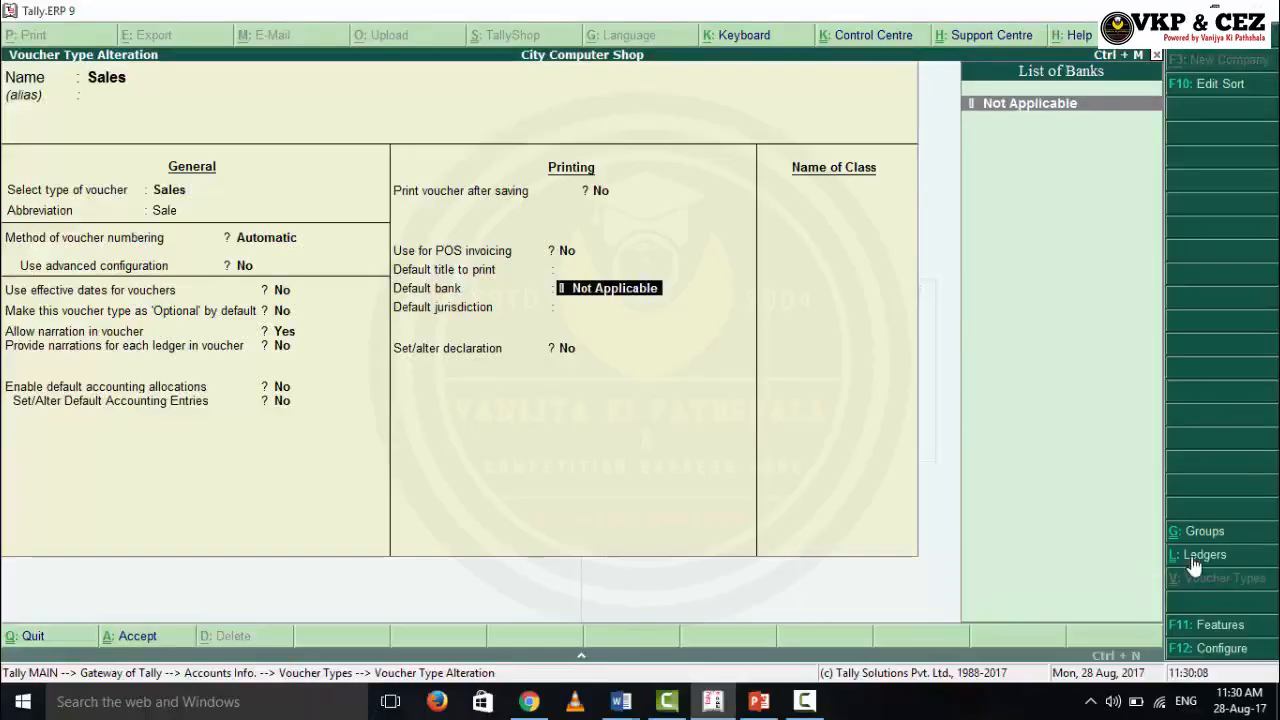
key("Return")
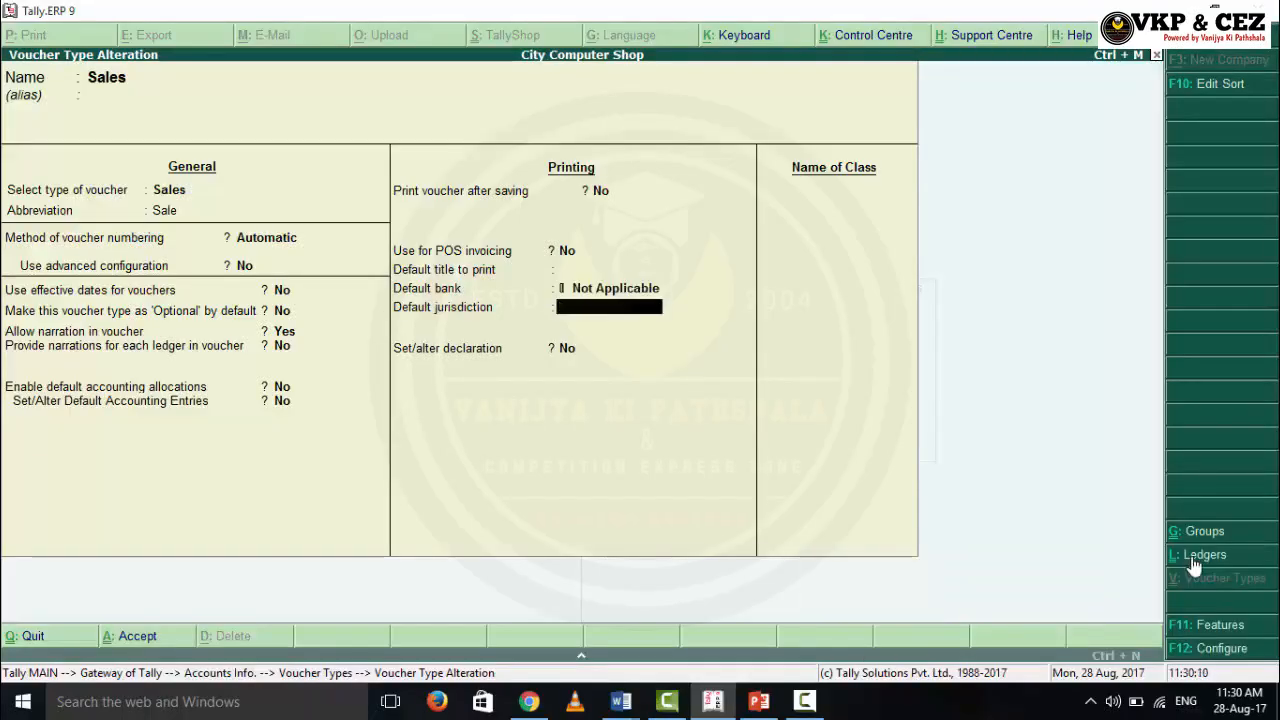
key("Return")
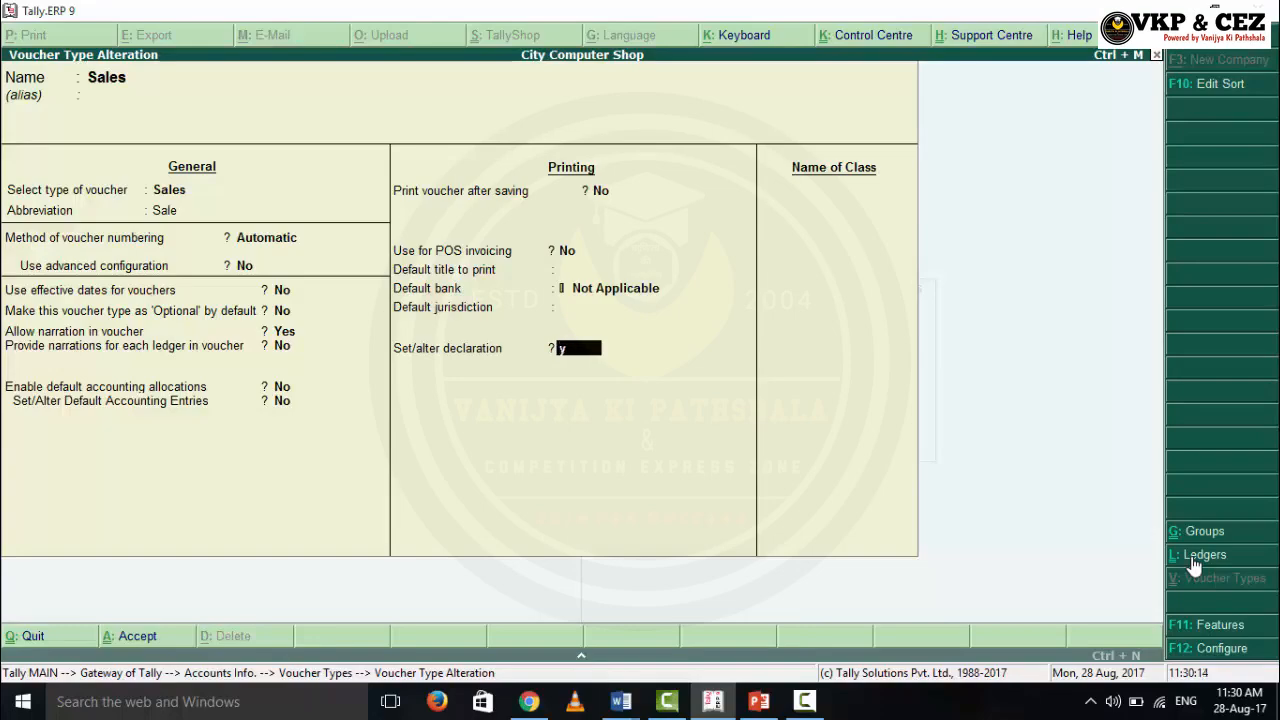
type("yes")
key("Return")
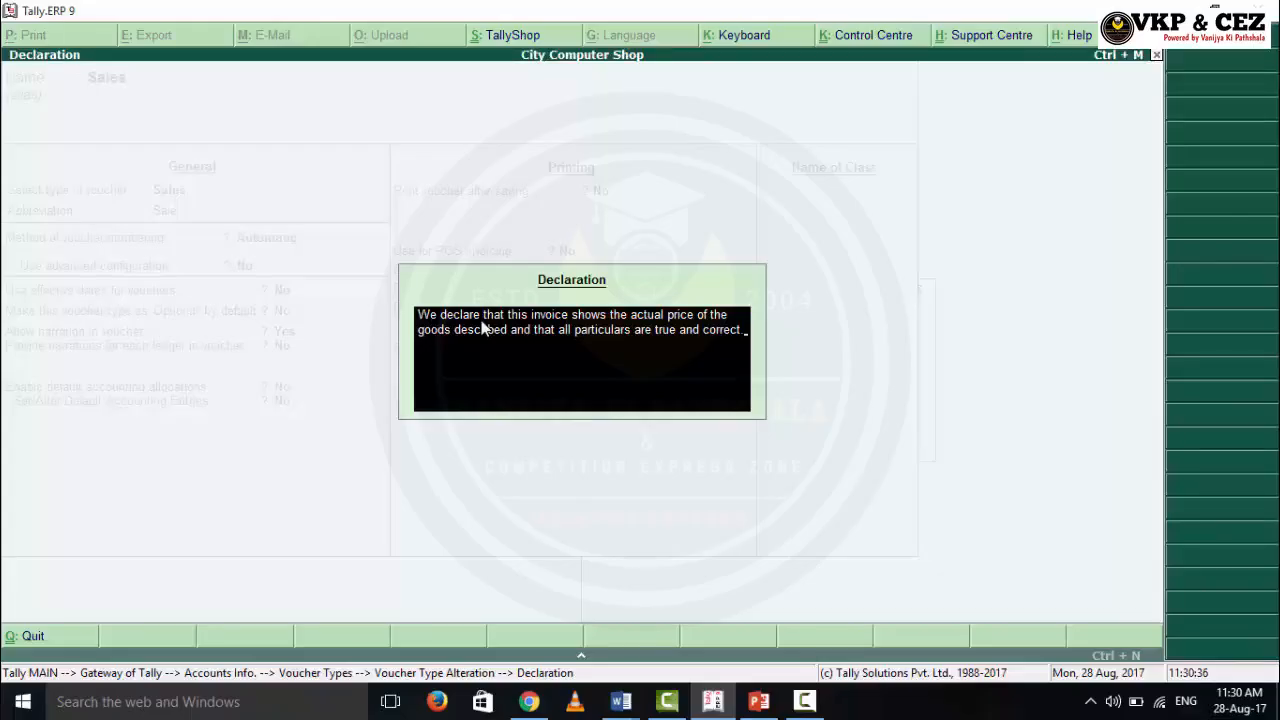
Append "This is last line." to the declaration text, save the Sales voucher type, and return to the Gateway of Tally
key("Return")
type("This is last line.")
key("Return")
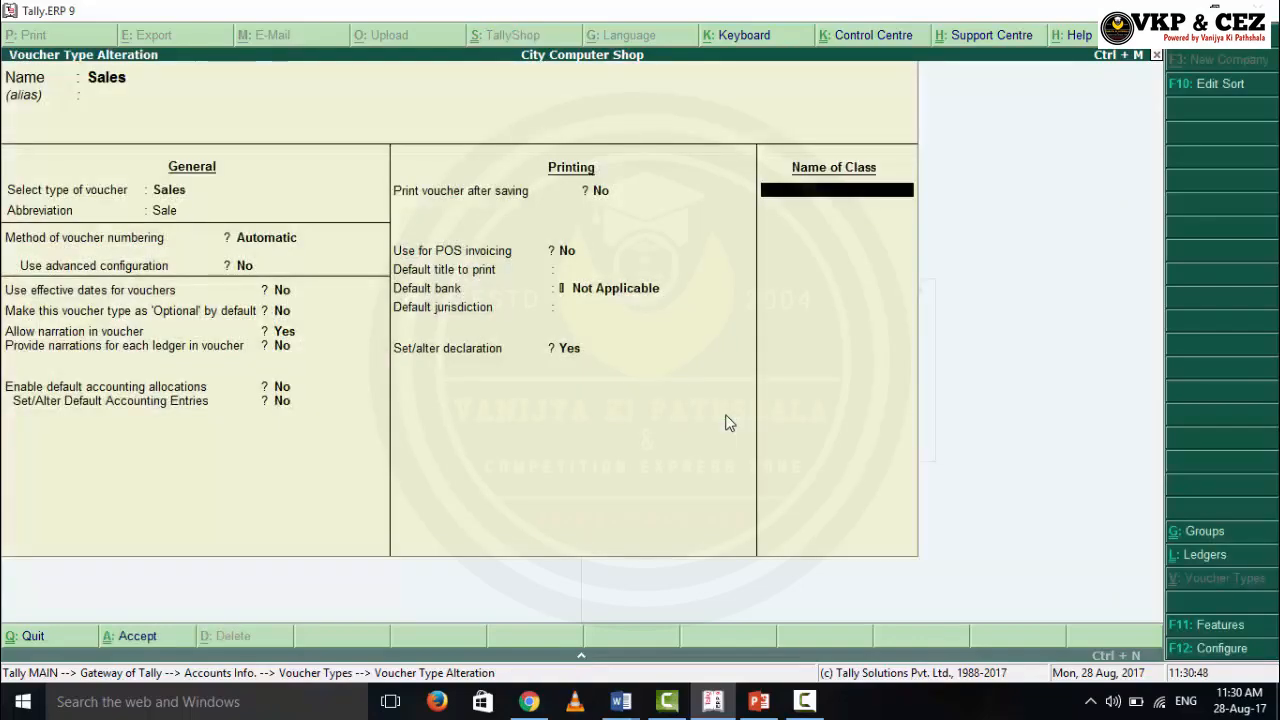
key("Return")
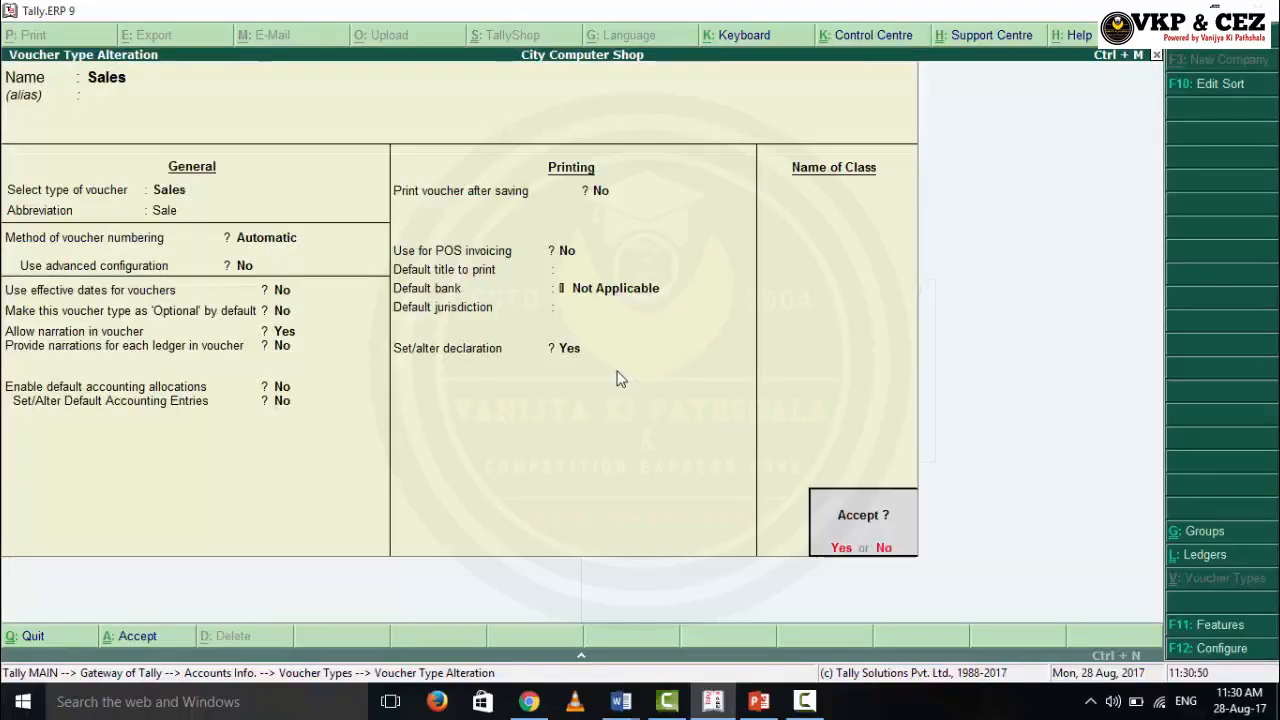
key("Return")
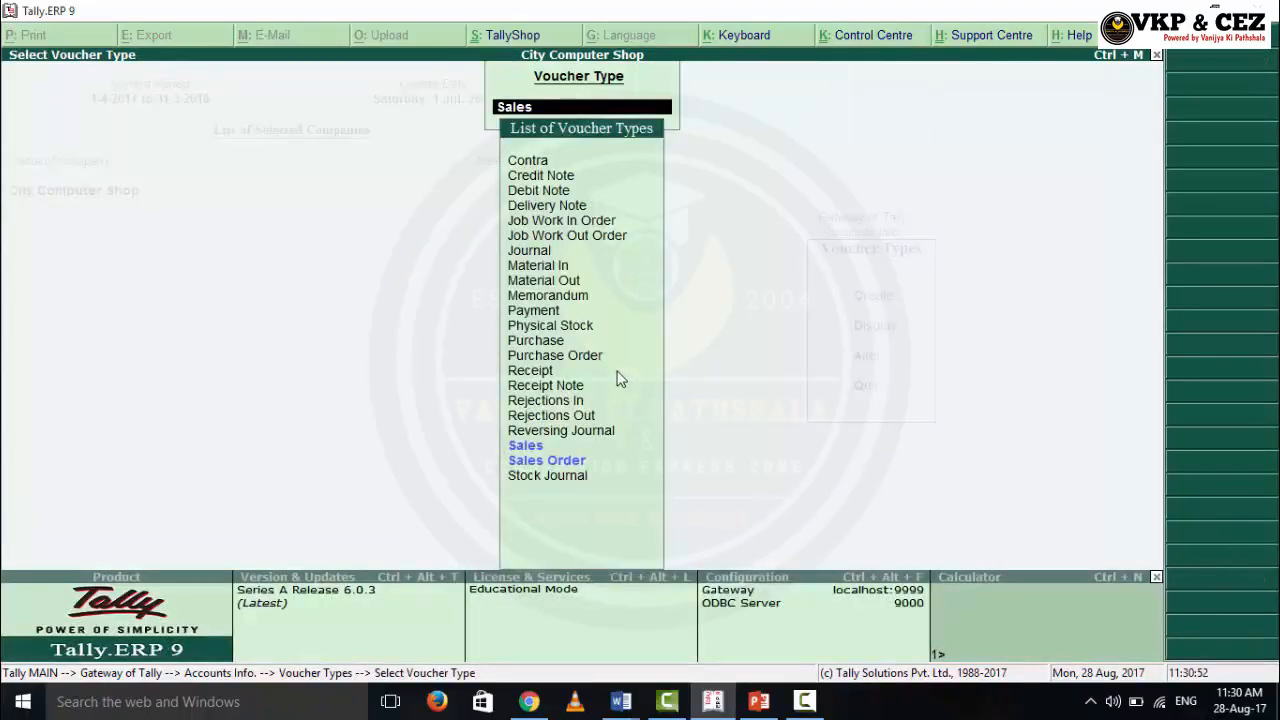
key("Escape")
key("Escape")
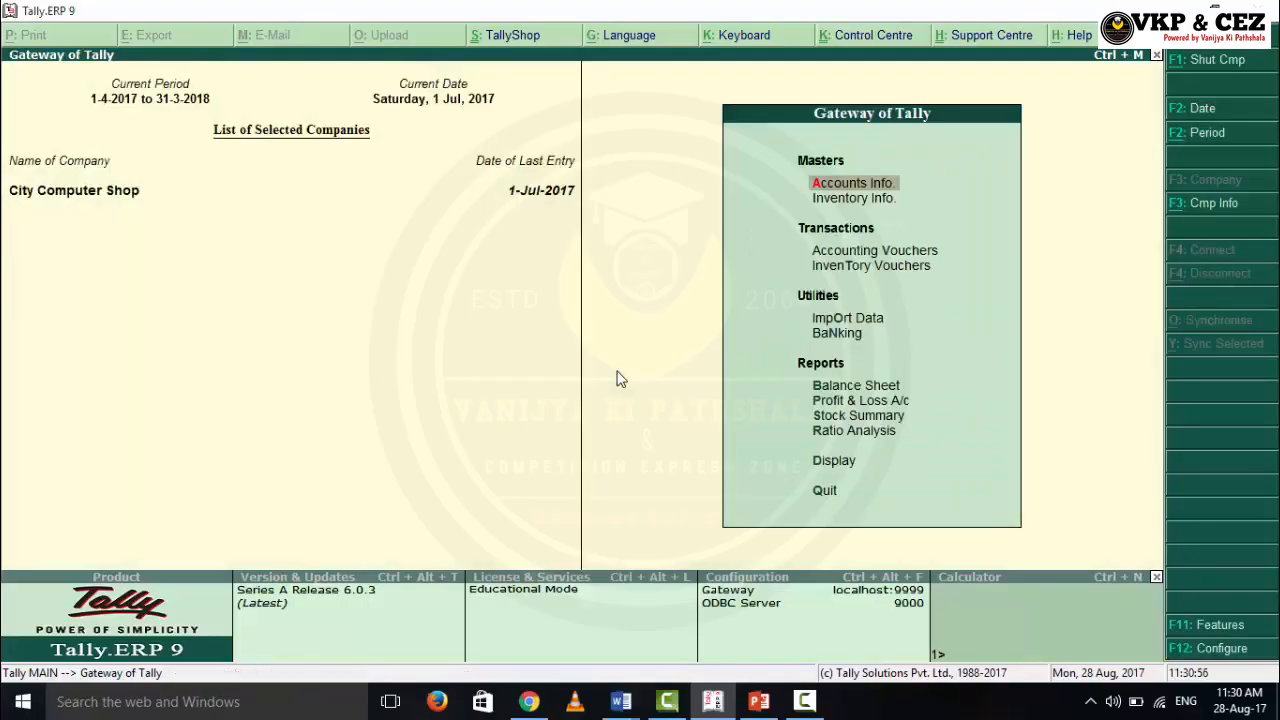
Display the Day Book and open sales voucher no. 1
key("Up")
key("Up")
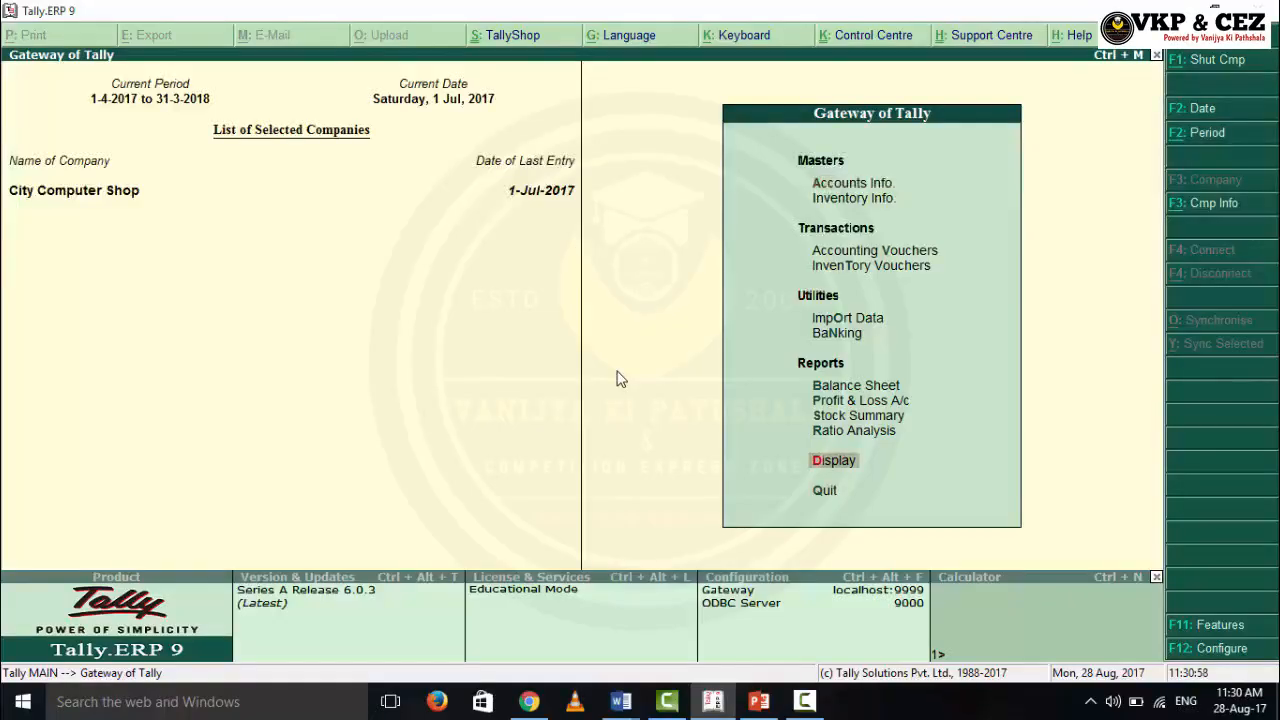
key("Return")
key("Down")
key("Return")
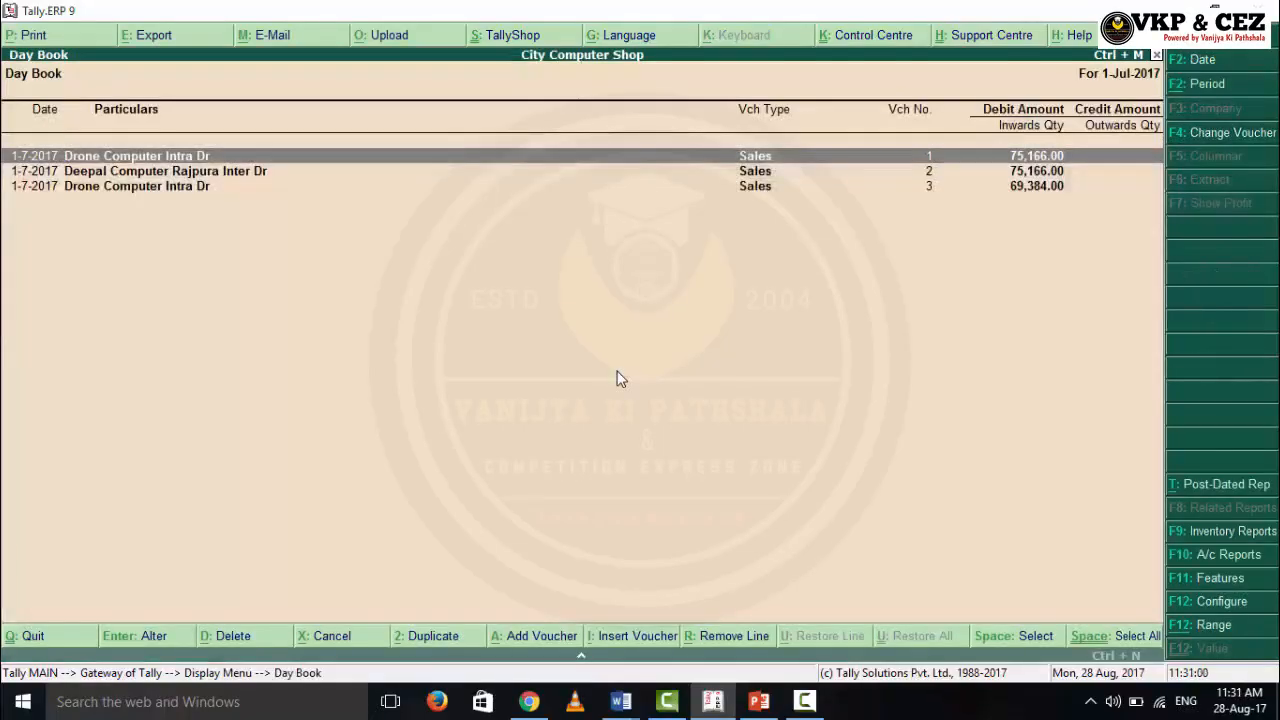
key("Return")
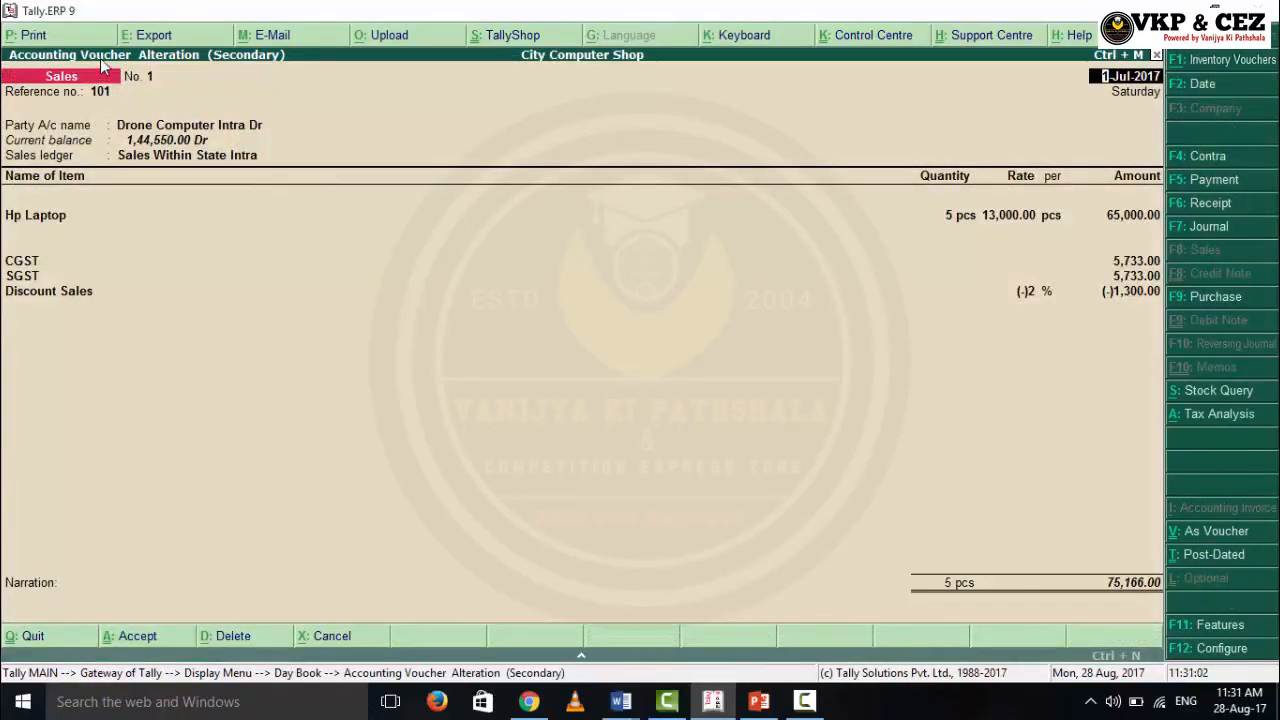
Display the voucher's print preview, enlarge the tax invoice, and examine its declaration text, item lines and tax summary
left_click(80, 38)
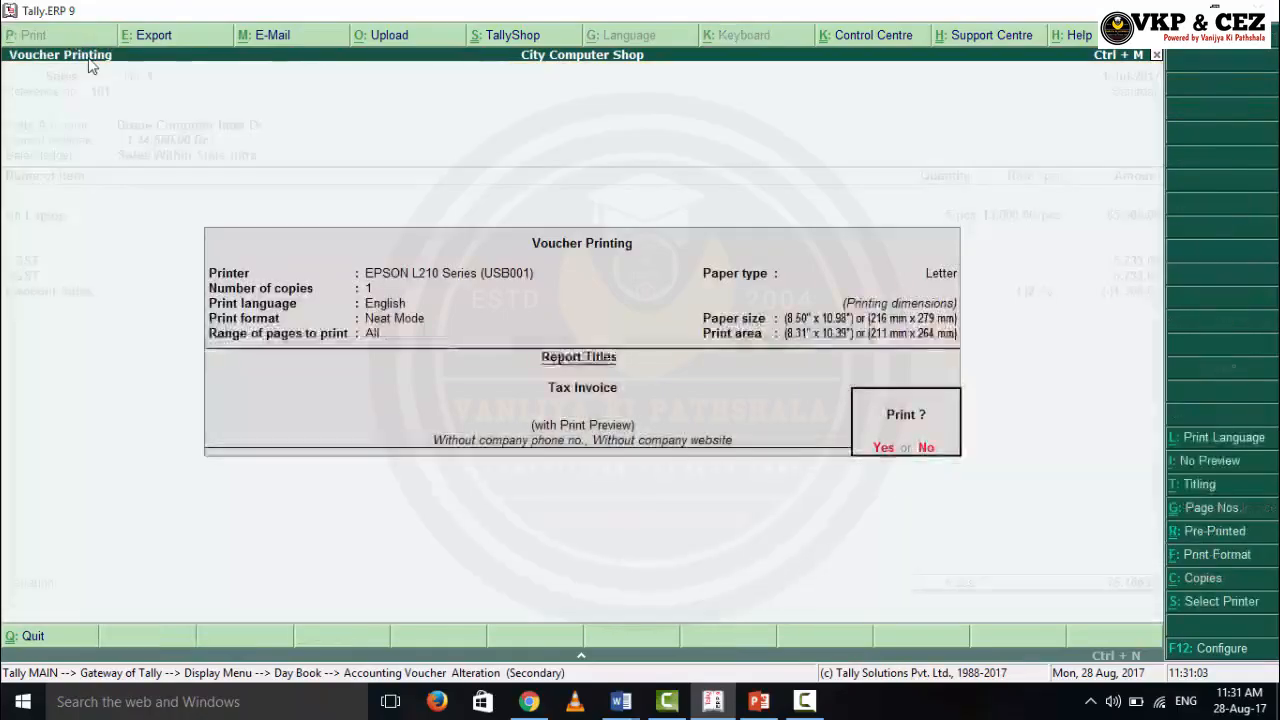
left_click(883, 448)
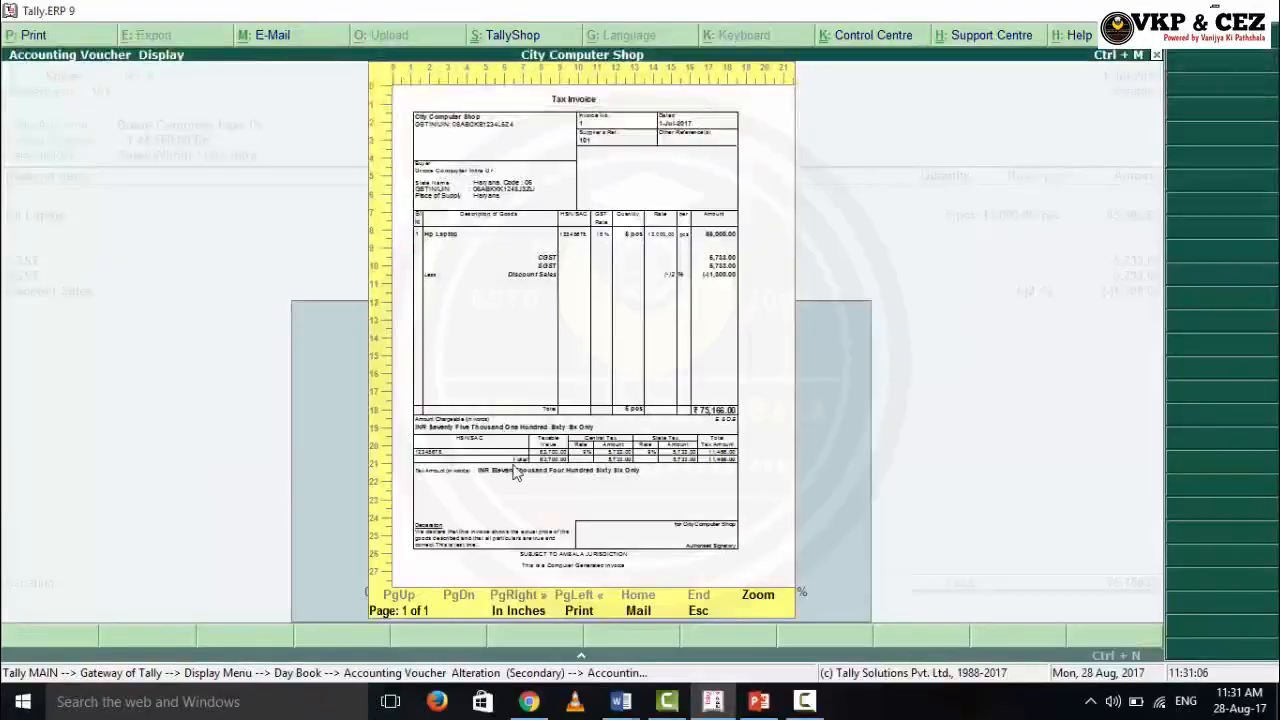
left_click(515, 474)
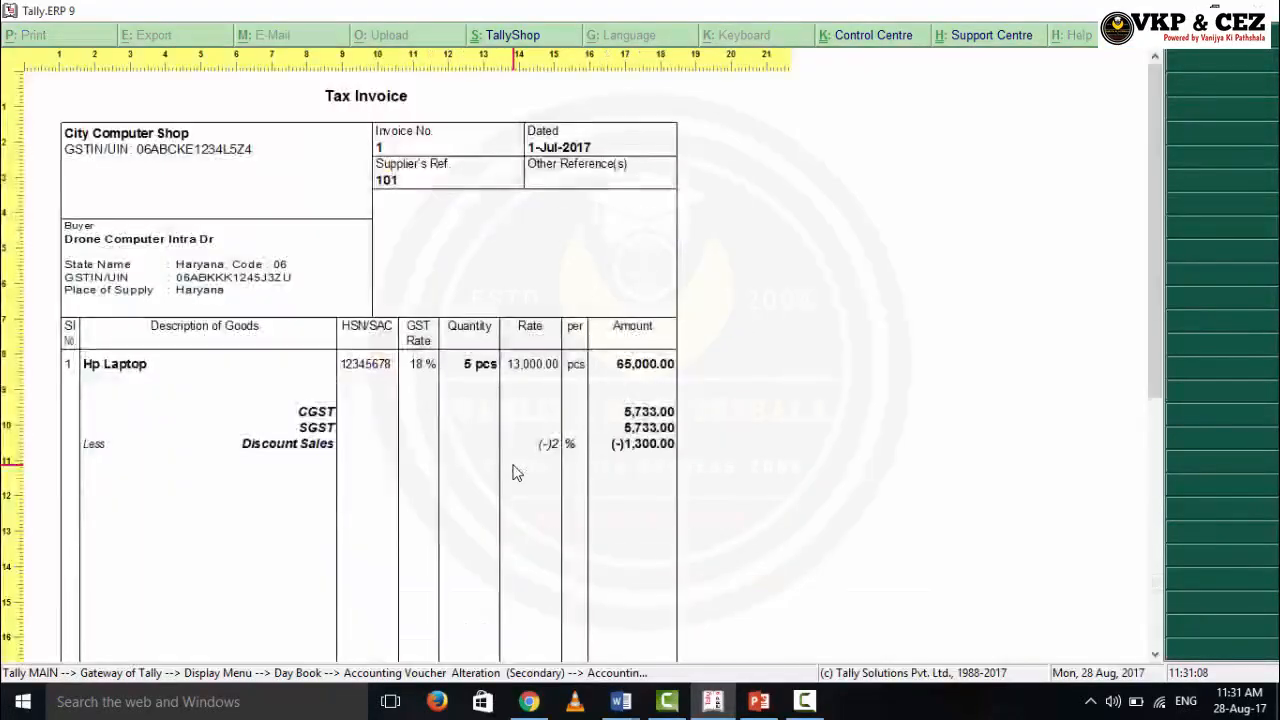
scroll(437, 431, "down", 5)
scroll(352, 540, "down", 3)
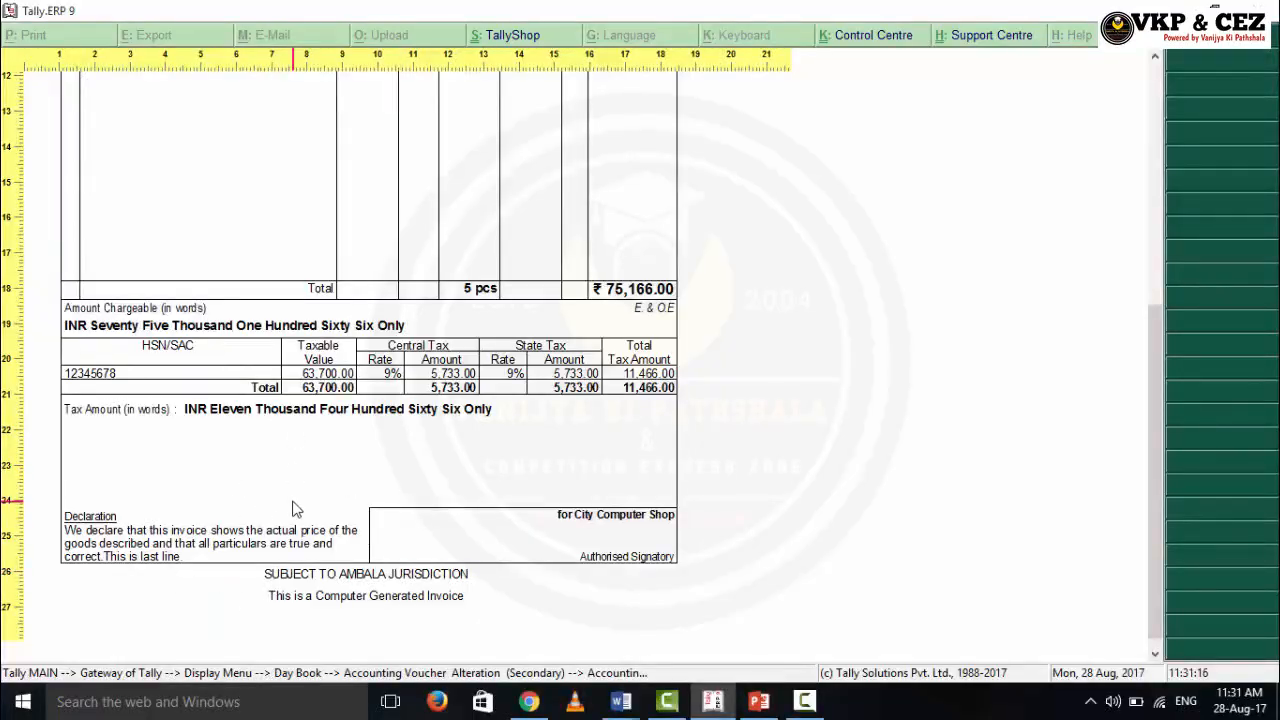
scroll(680, 366, "up", 8)
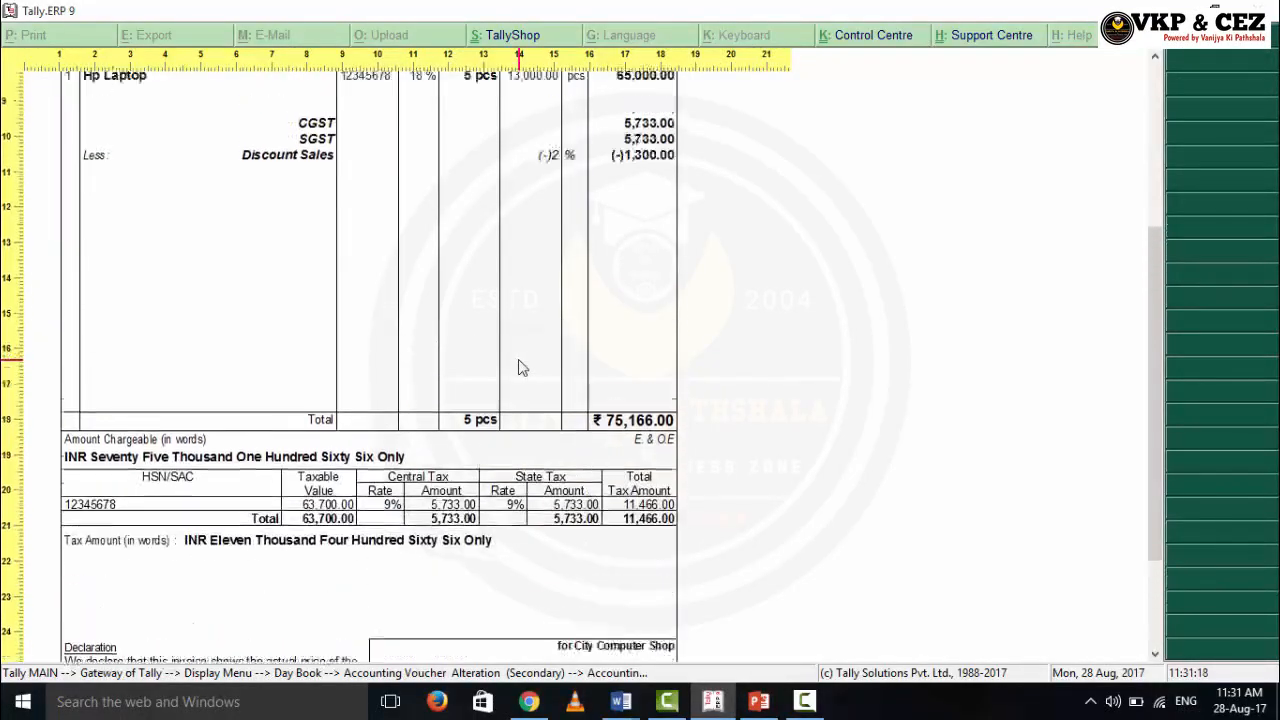
scroll(303, 340, "up", 2)
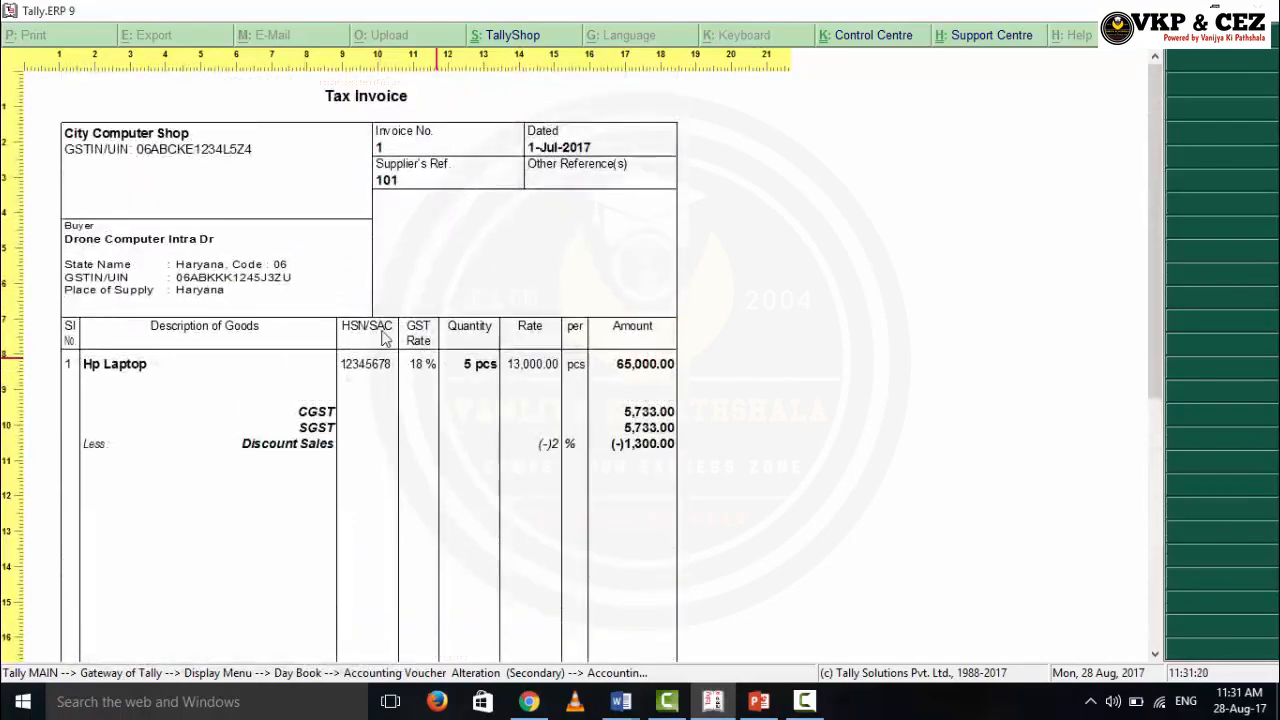
scroll(250, 240, "down", 8)
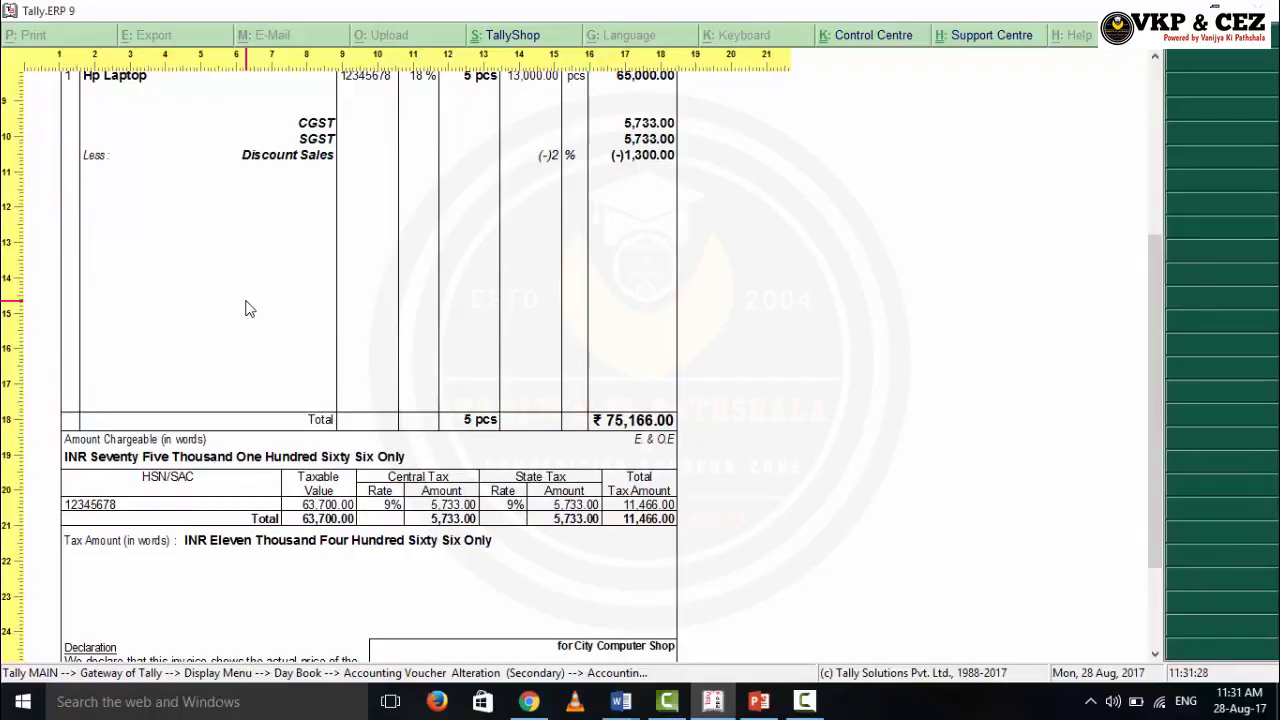
scroll(272, 305, "up", 8)
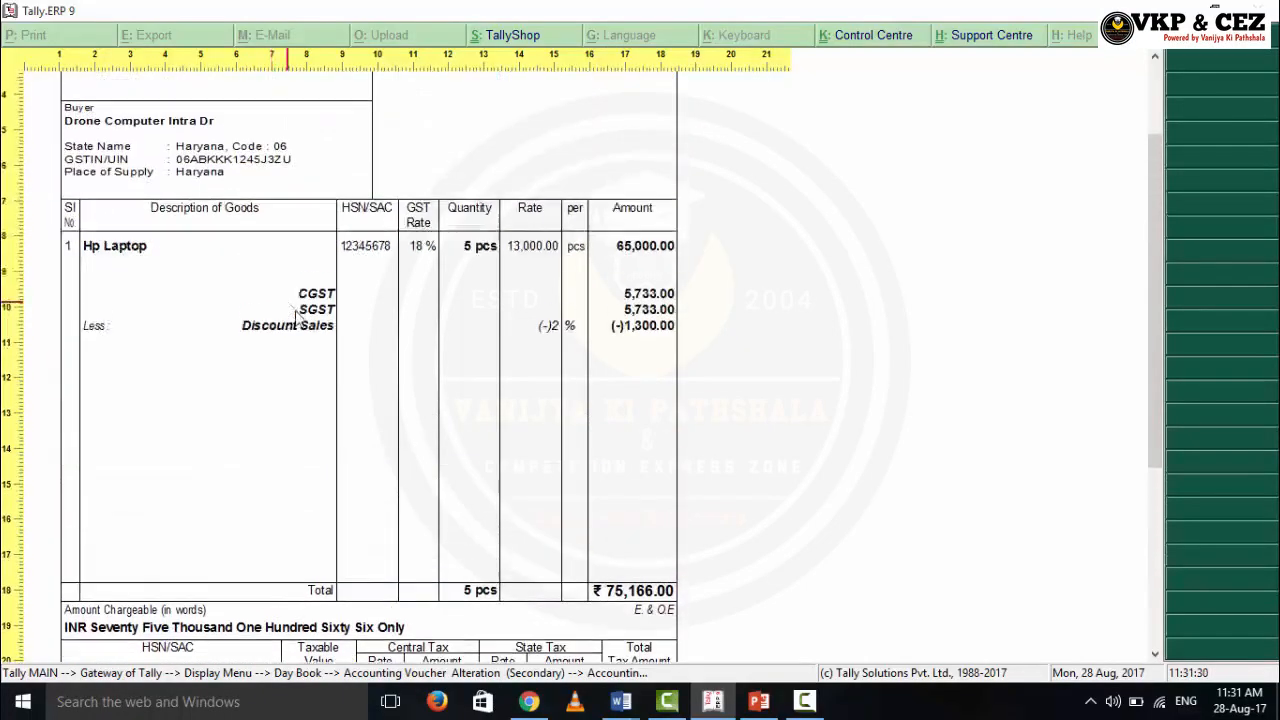